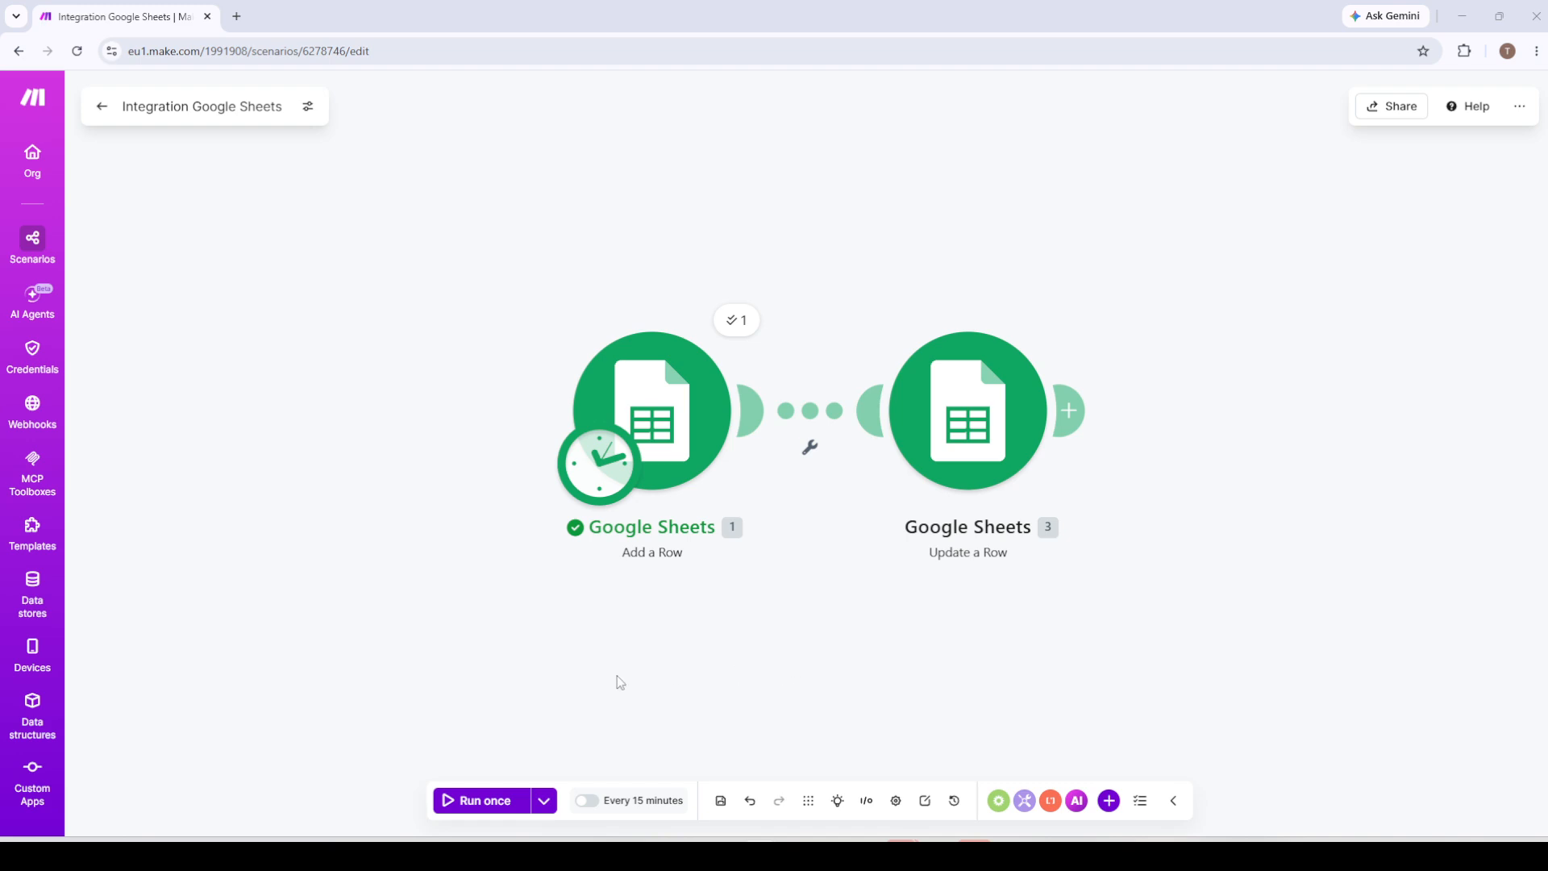
Run the scenario once and examine the input and output bundles of the Add a Row module's operation
click(467, 801)
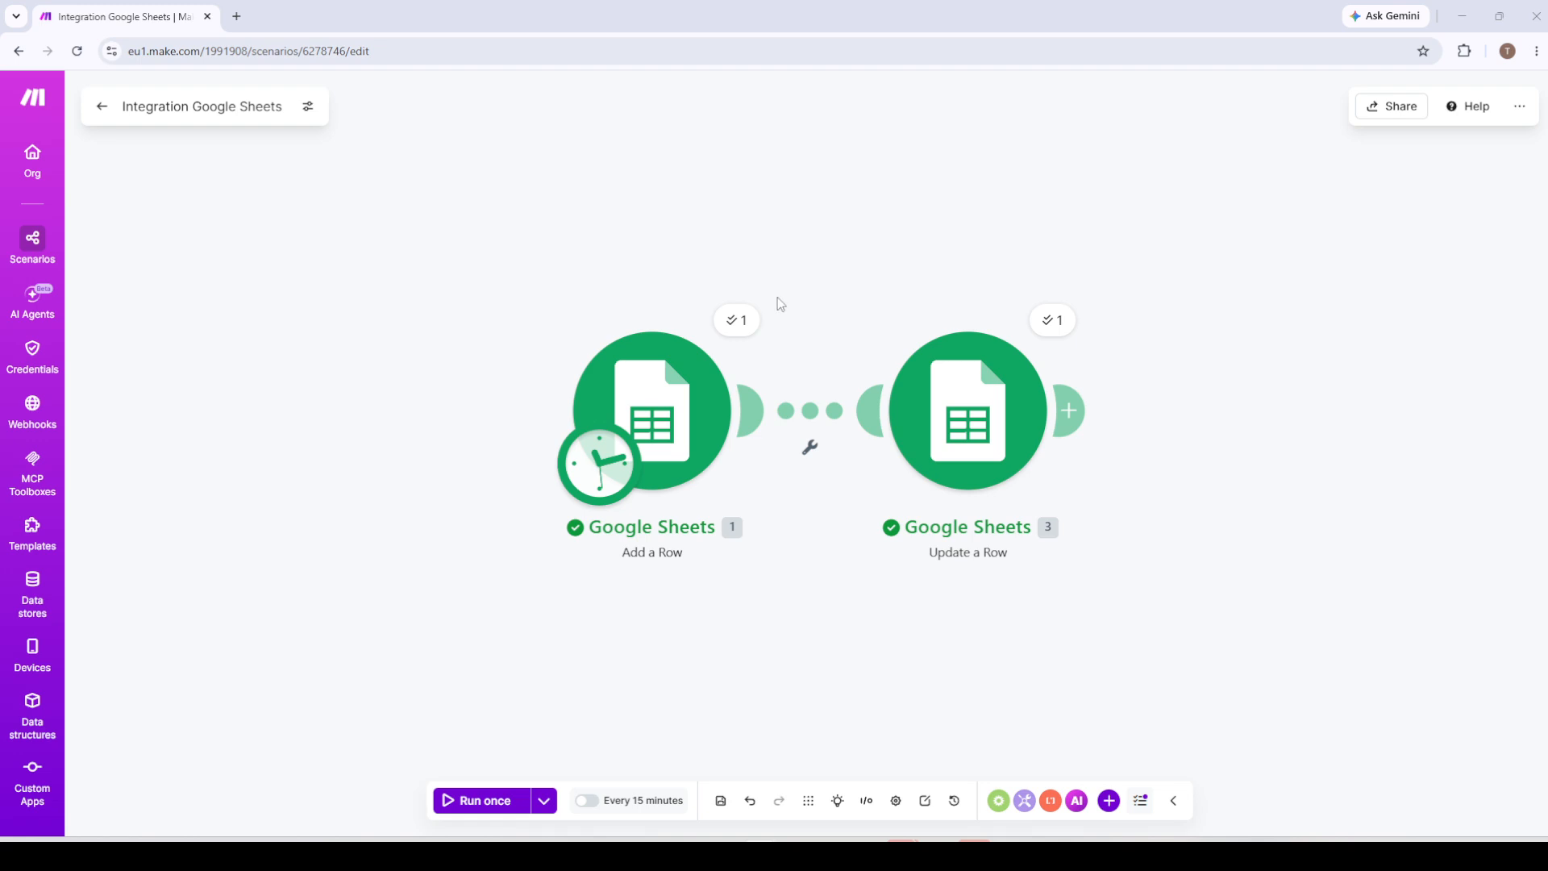
click(743, 320)
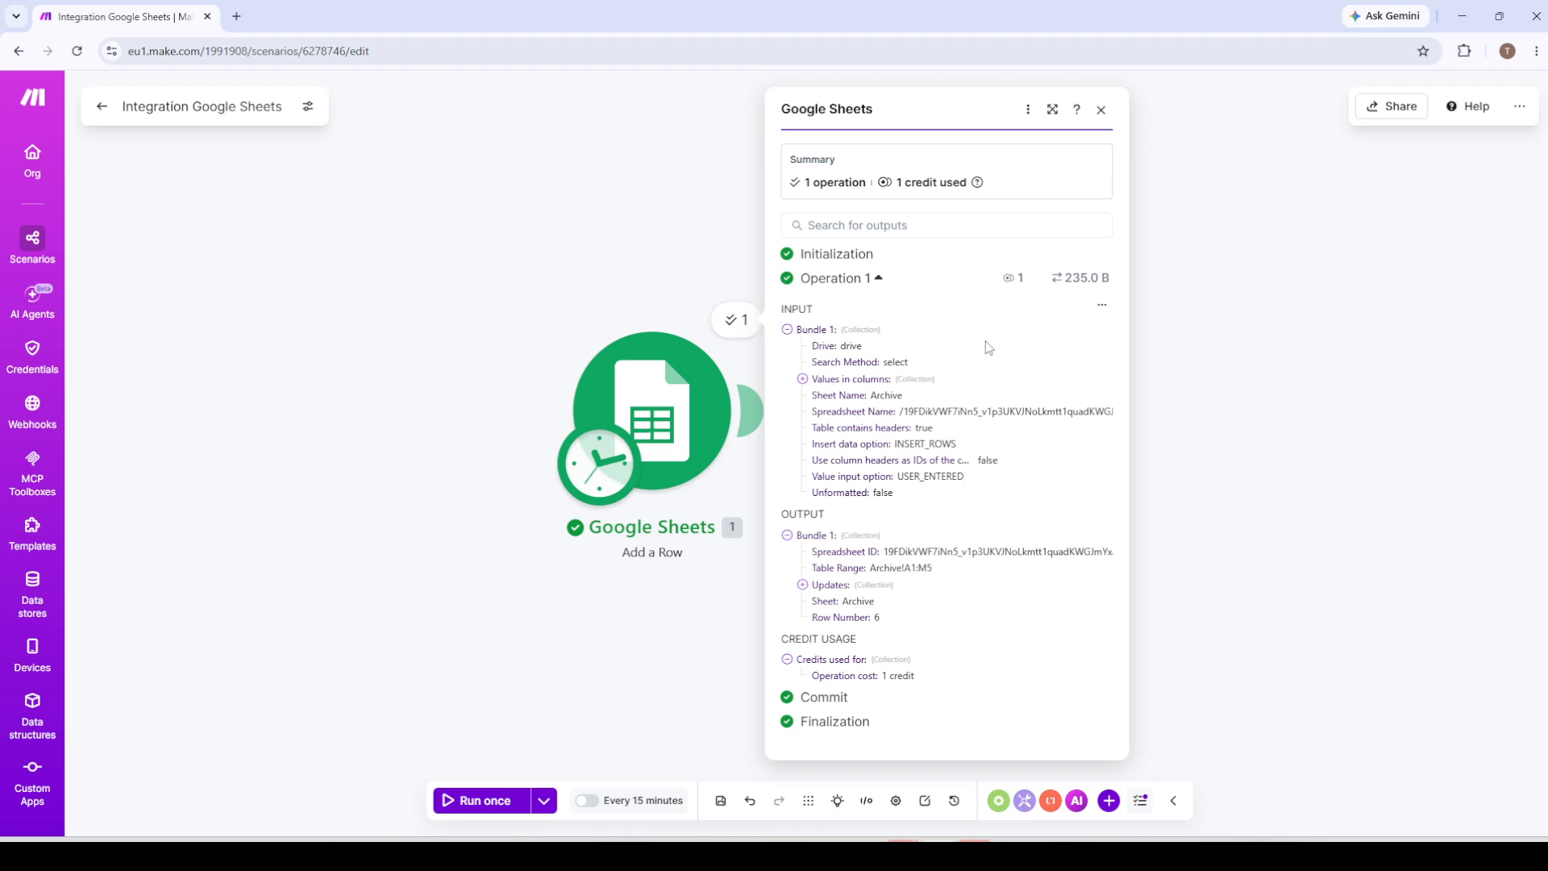
click(788, 332)
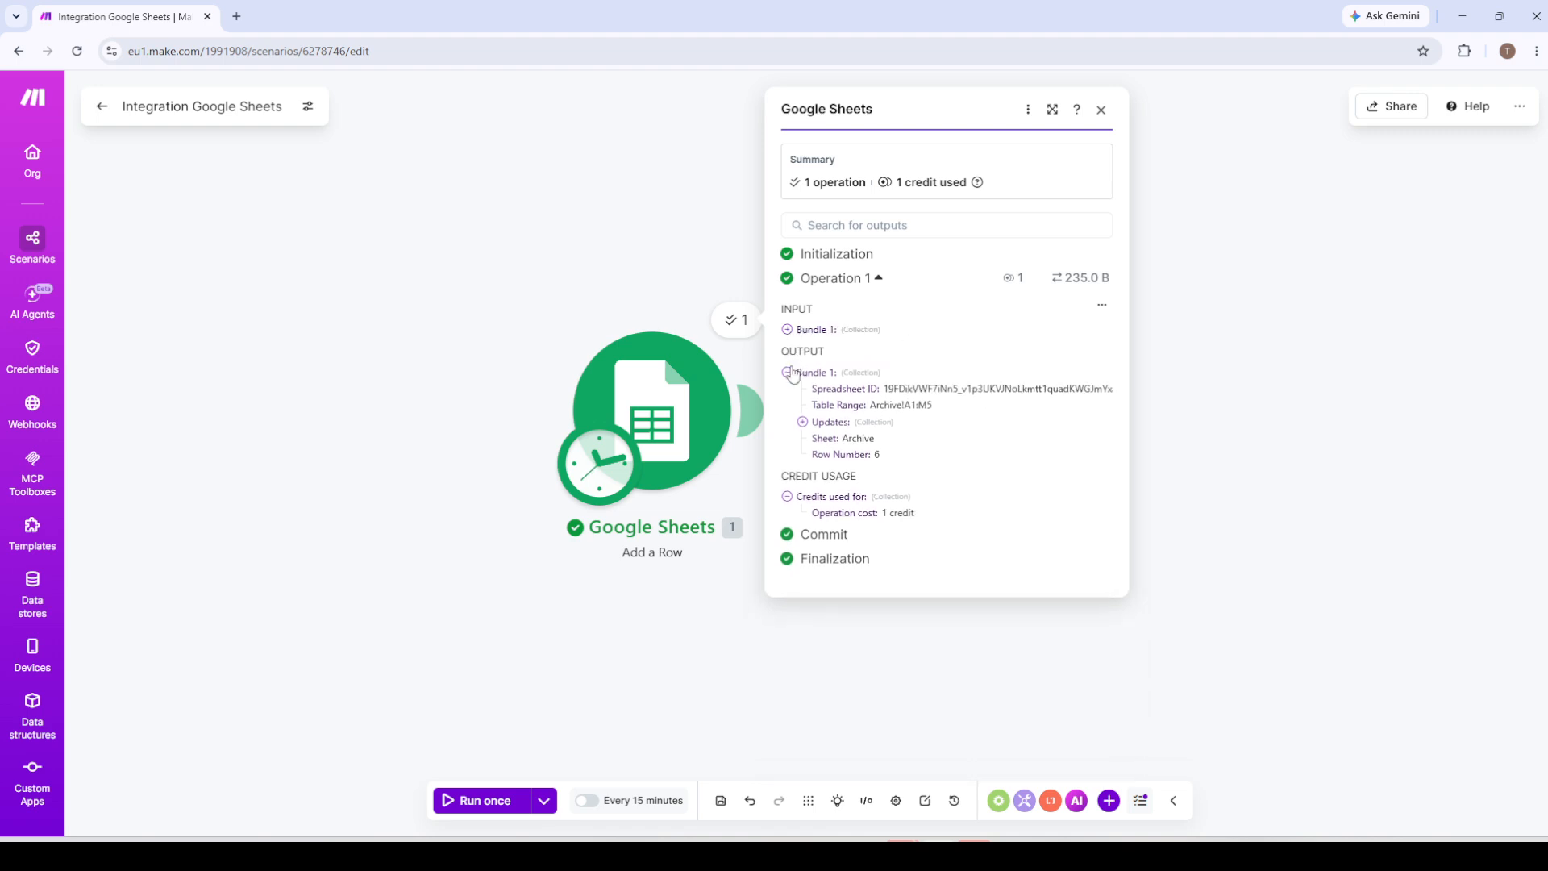
click(788, 373)
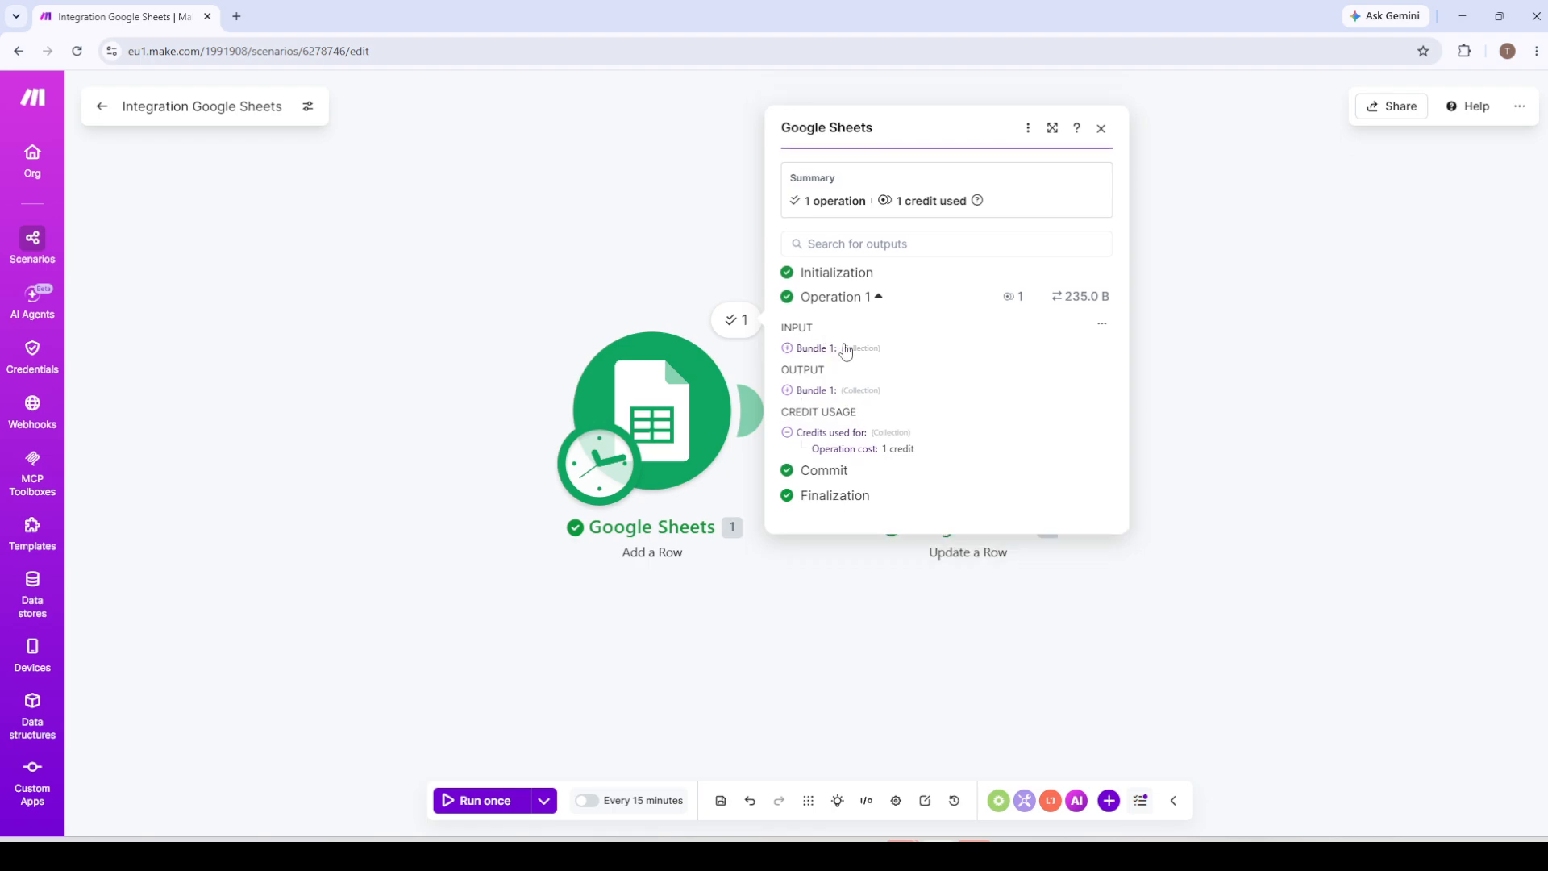
click(789, 348)
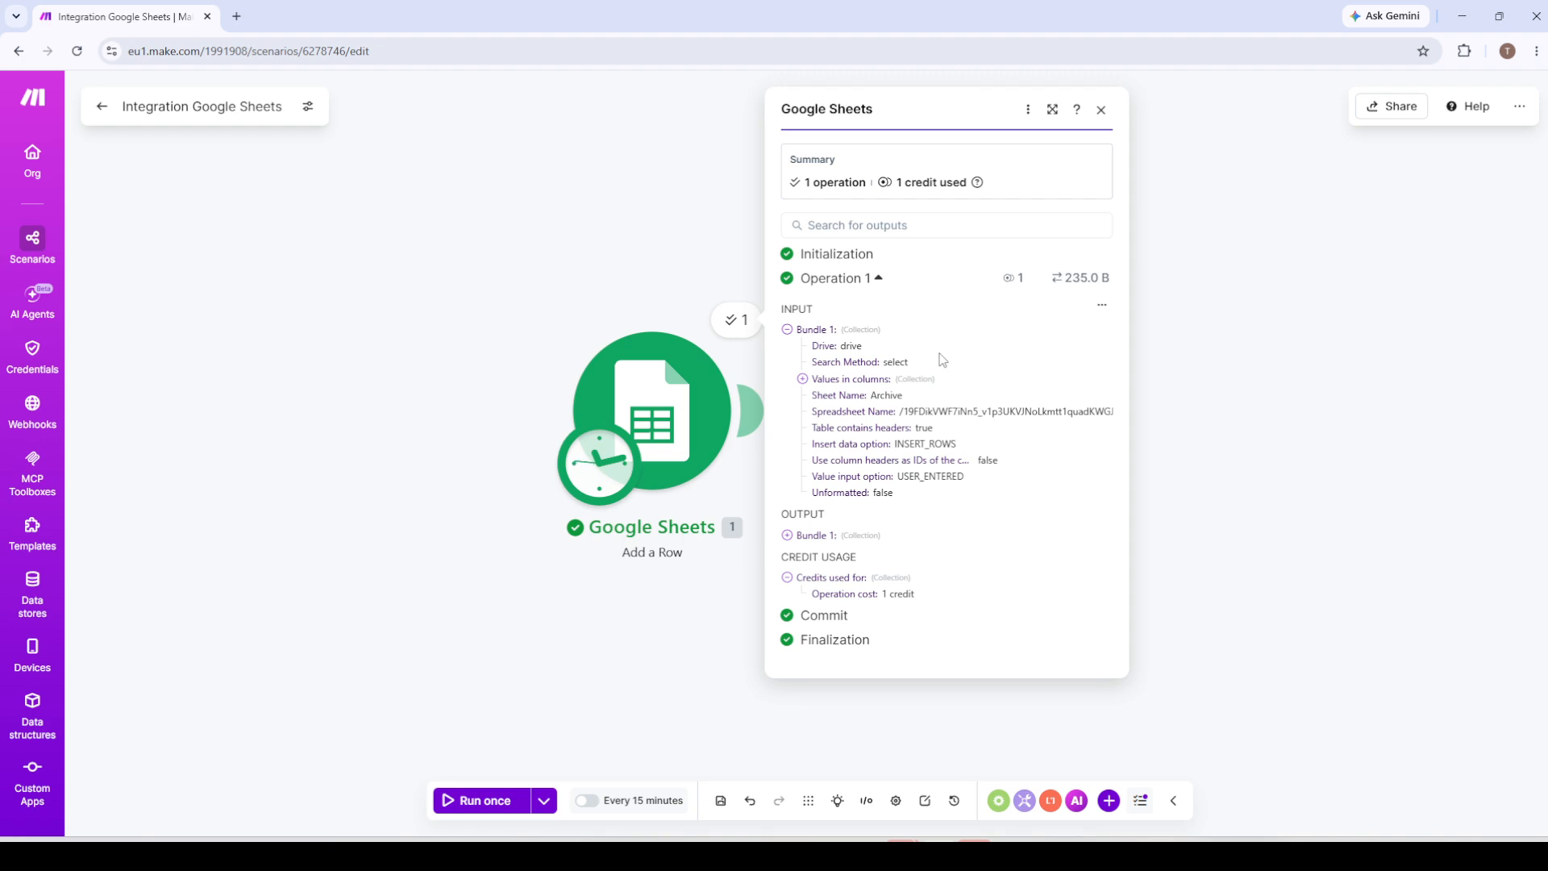
click(787, 329)
click(787, 385)
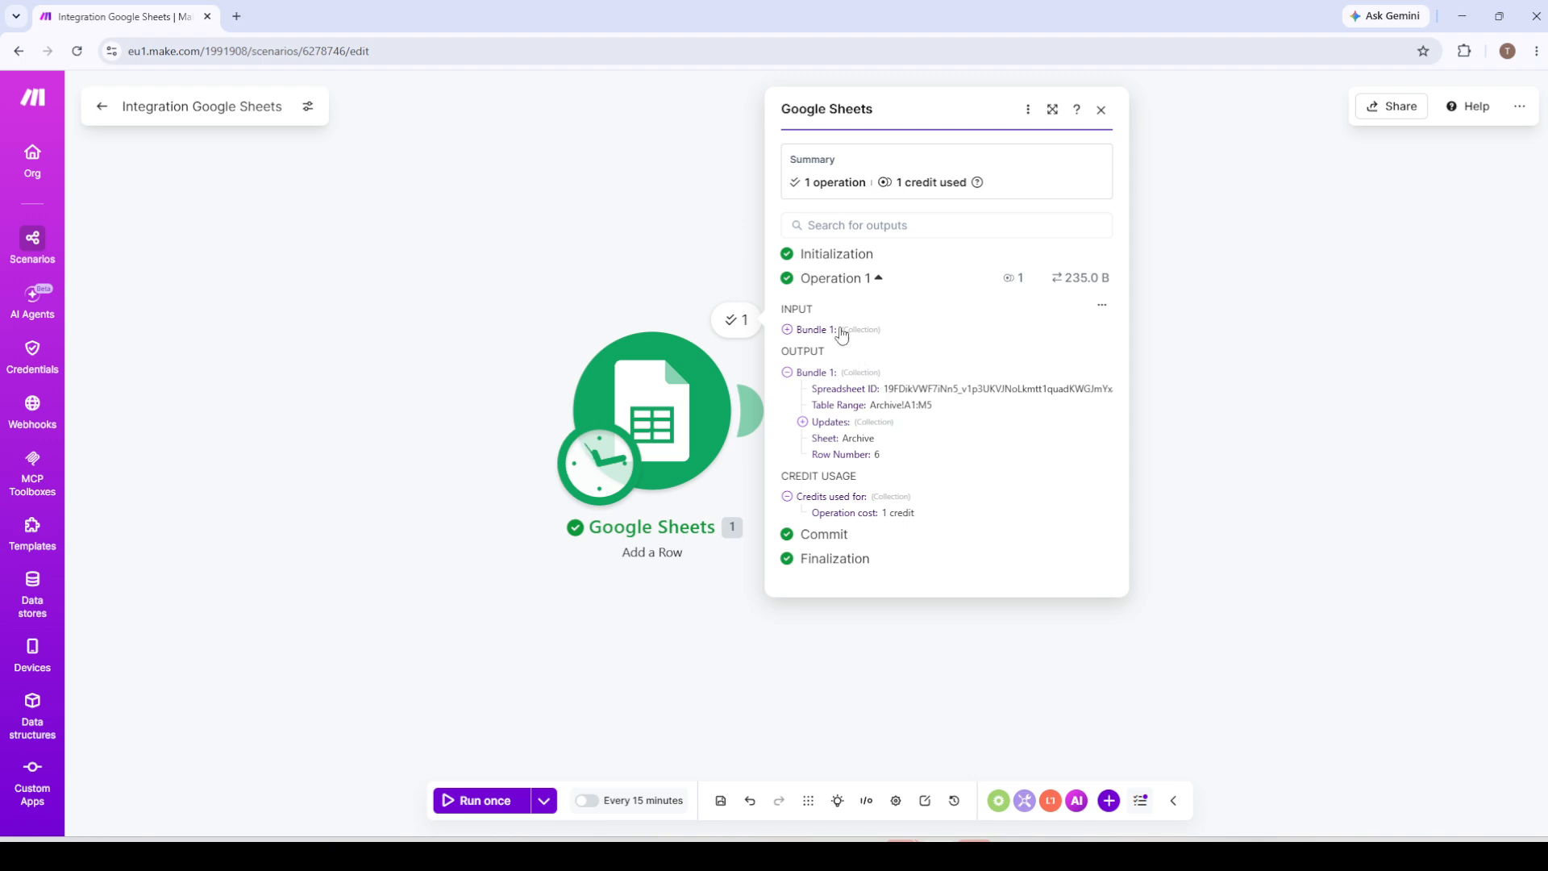
click(787, 329)
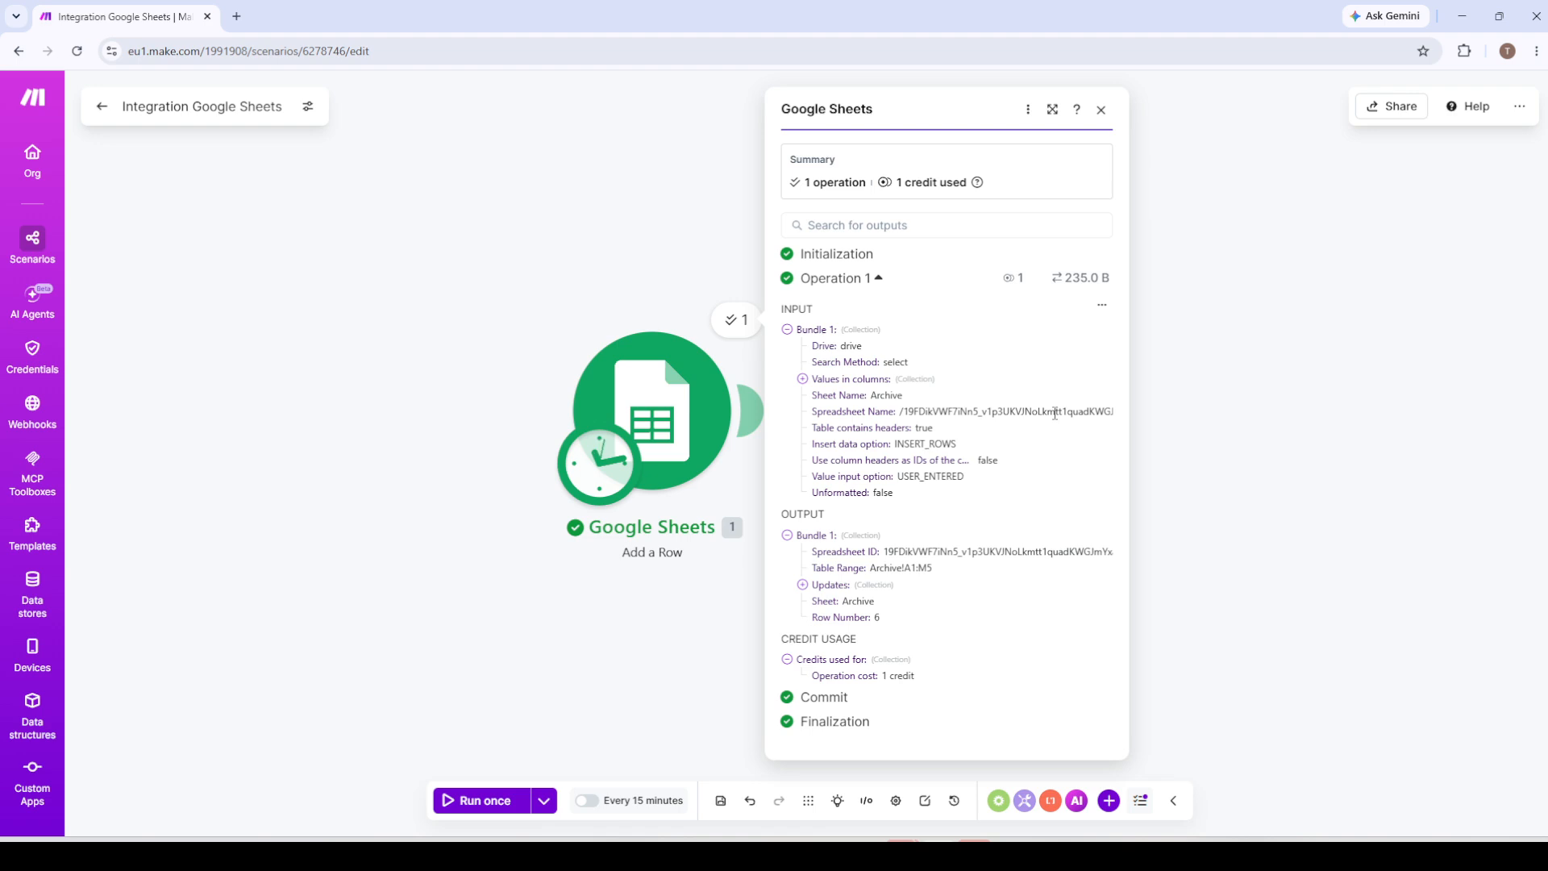
click(1215, 454)
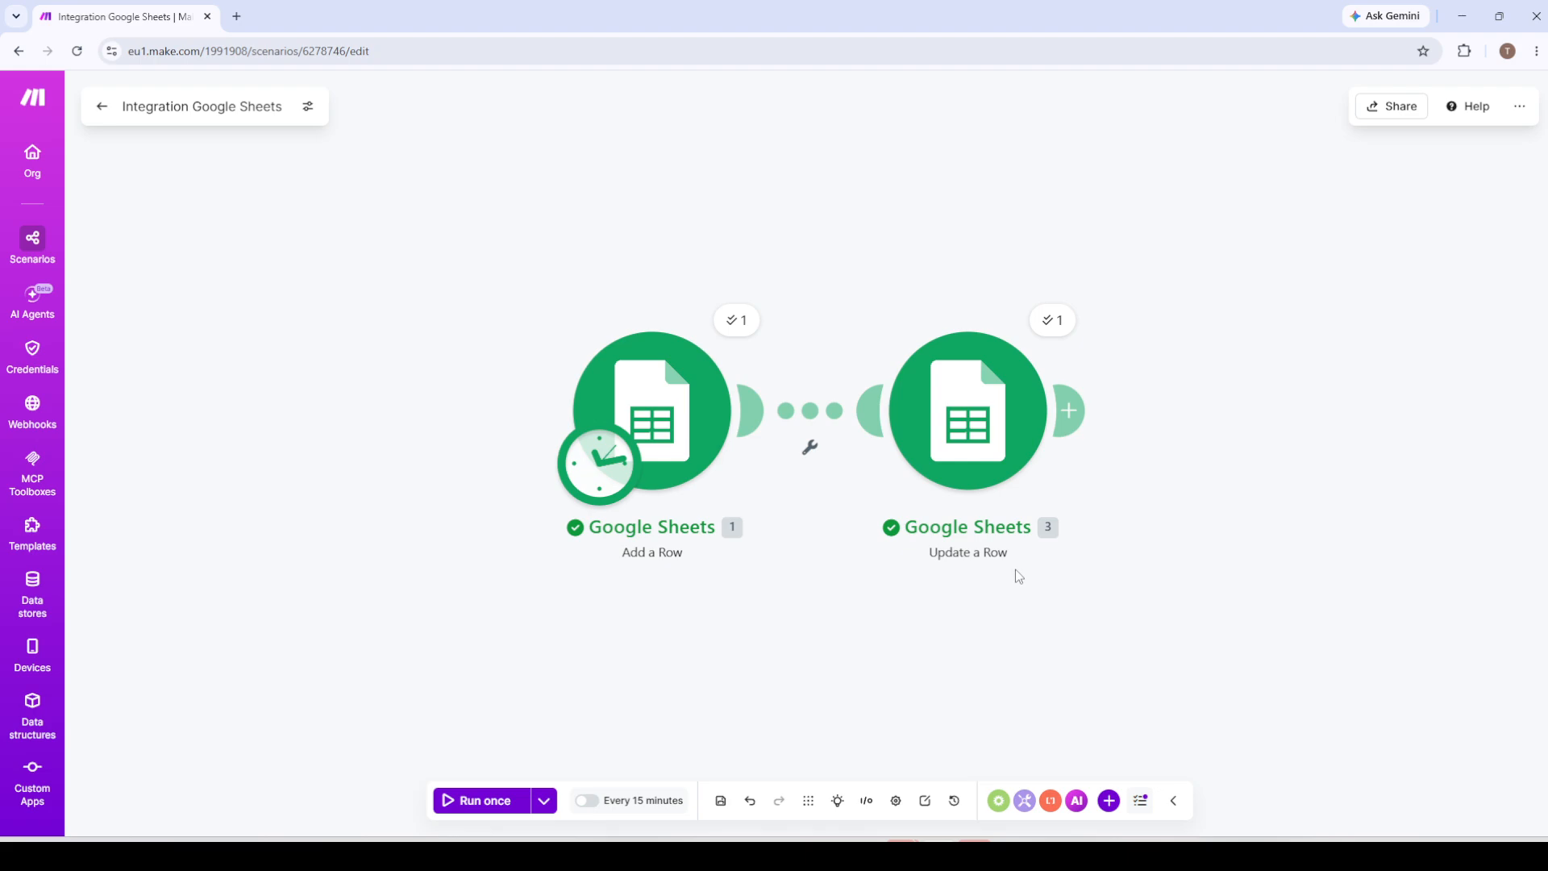
Inspect the Values in columns collection within the Add a Row operation's input bundle
click(736, 319)
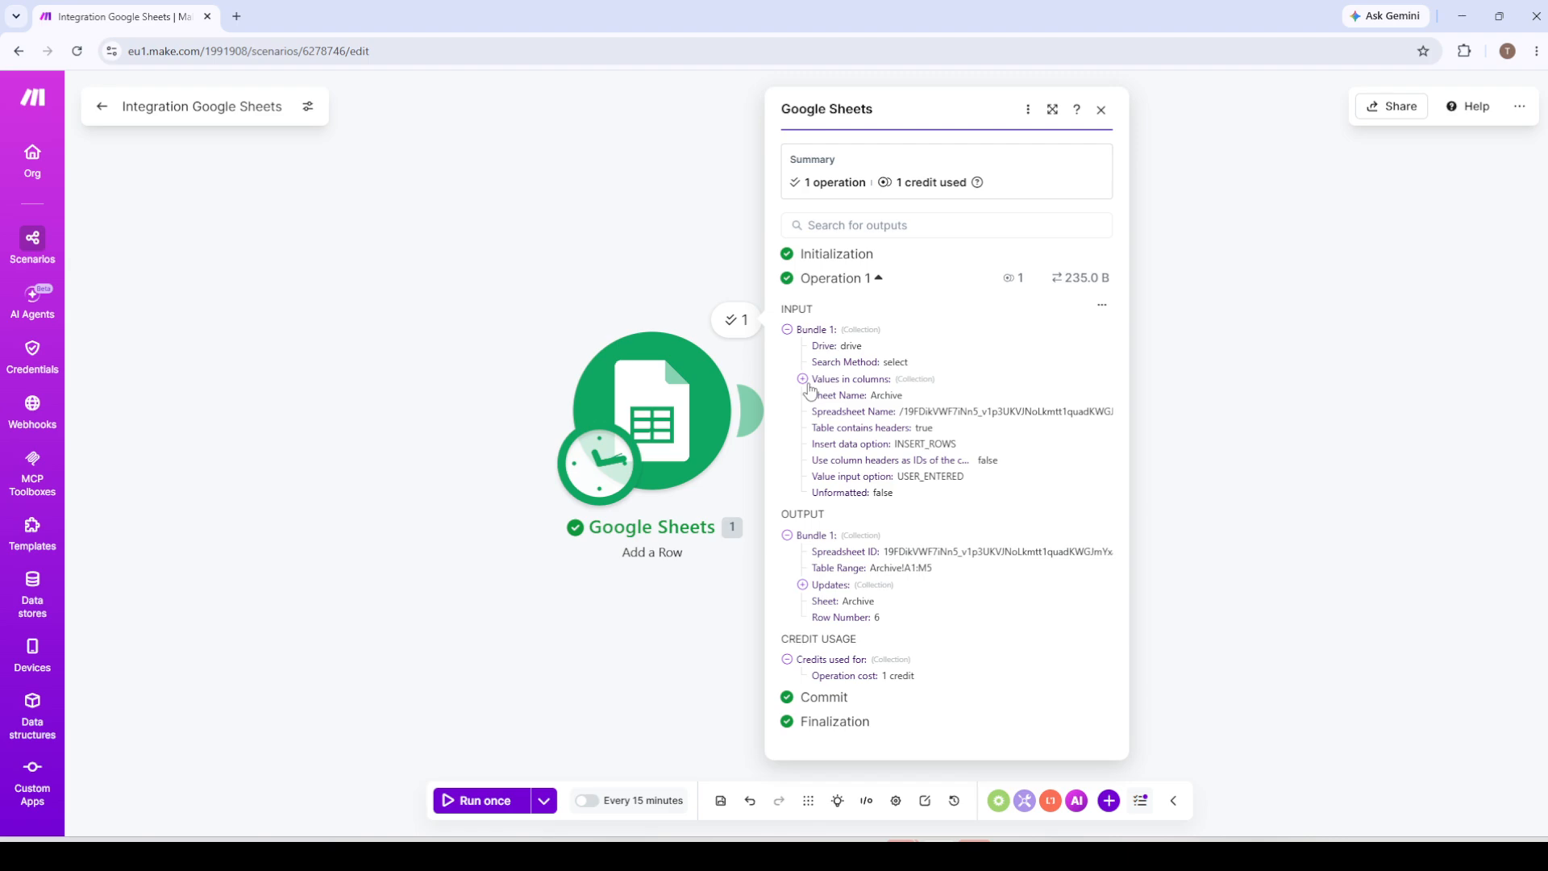
click(809, 385)
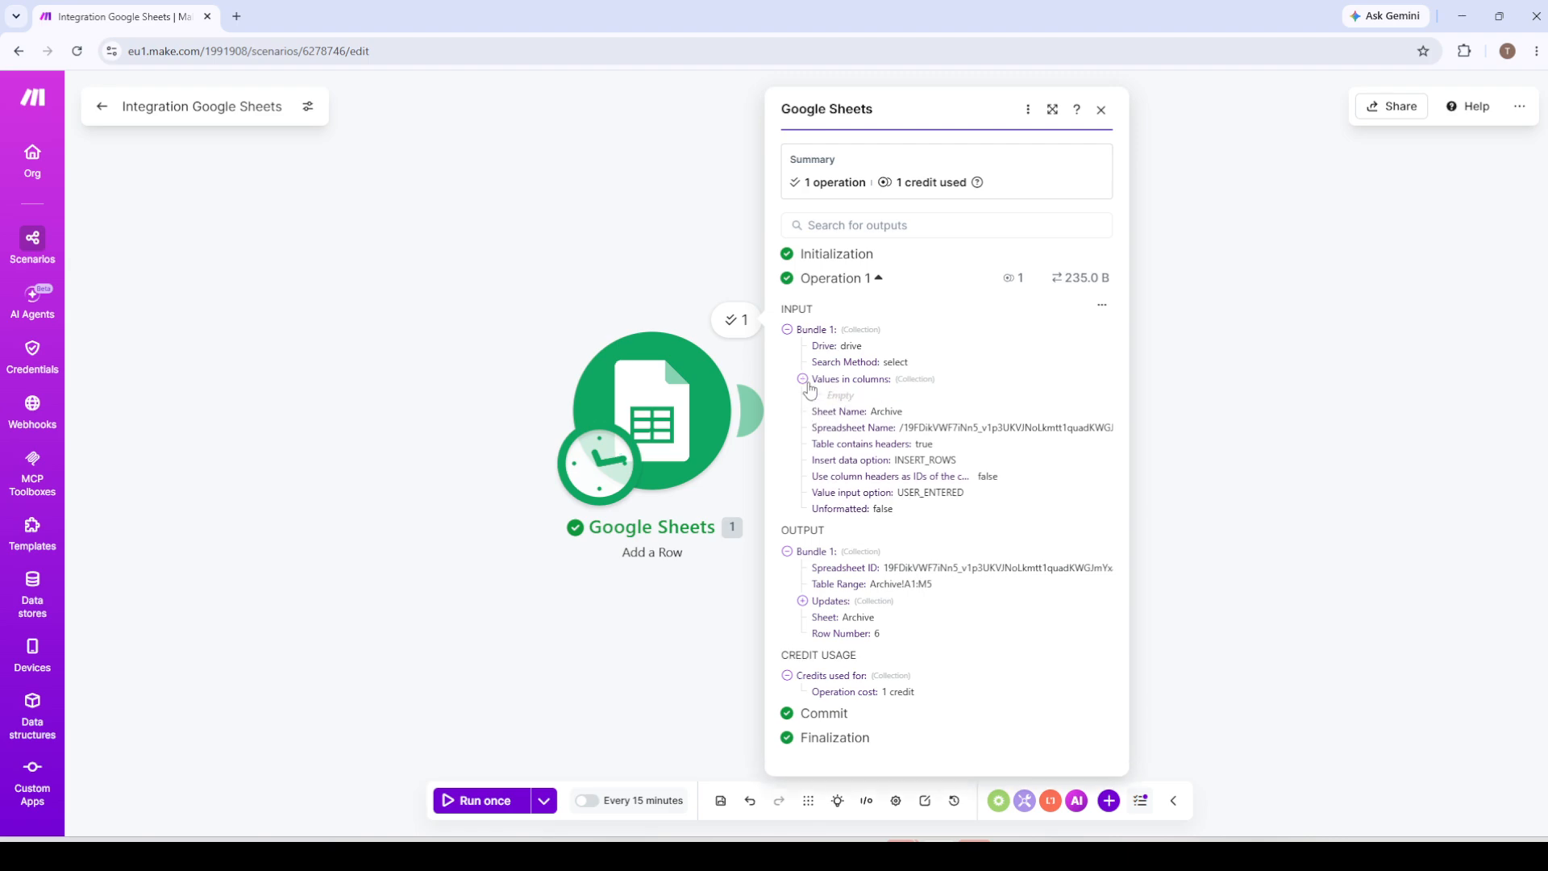
click(808, 385)
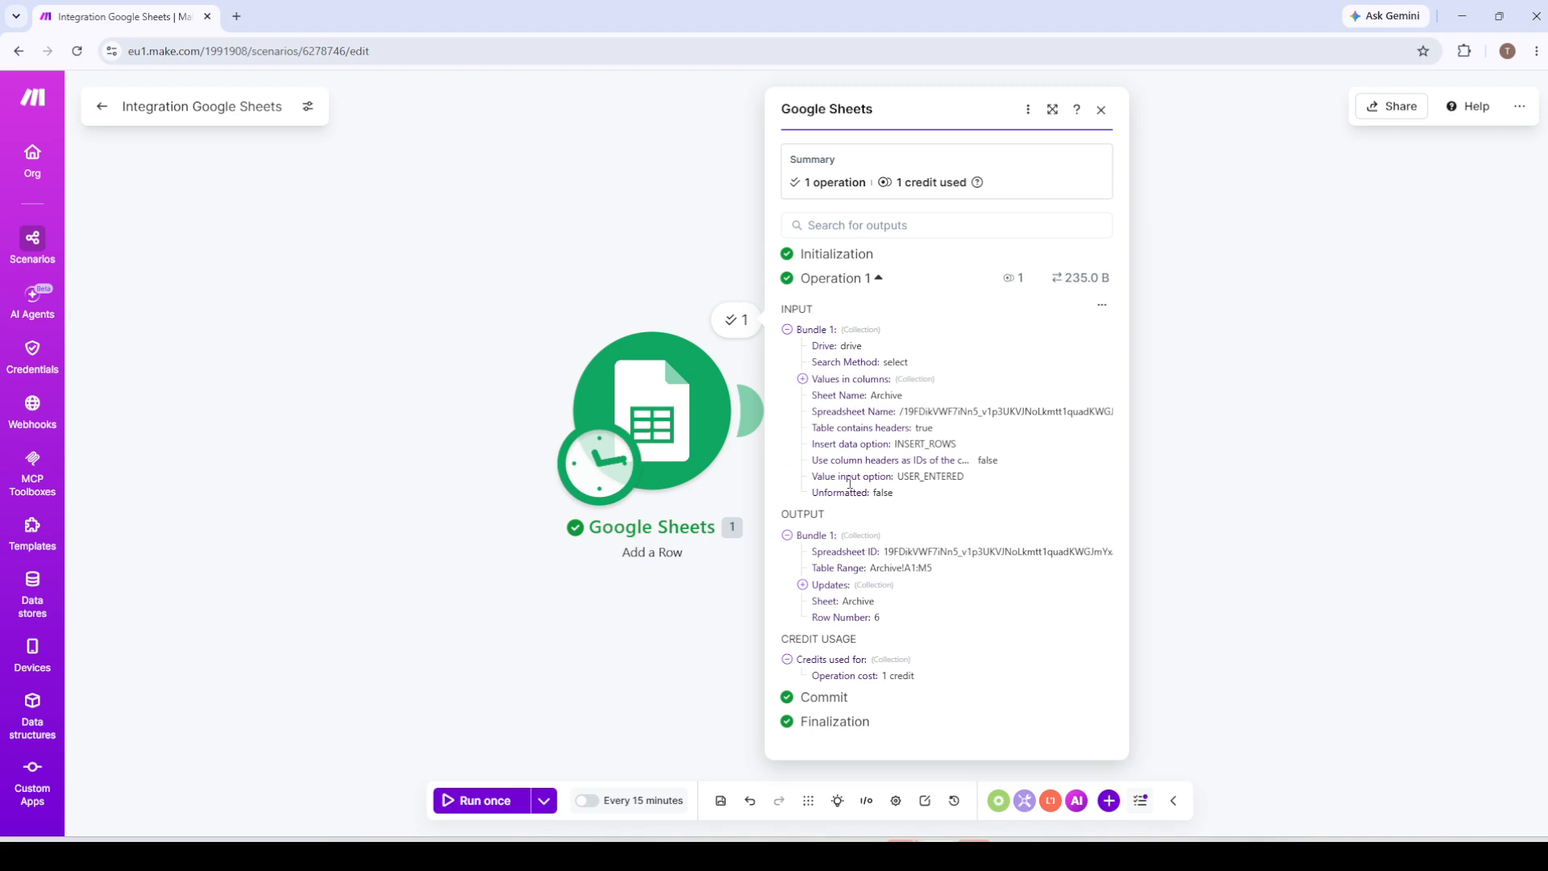
click(516, 432)
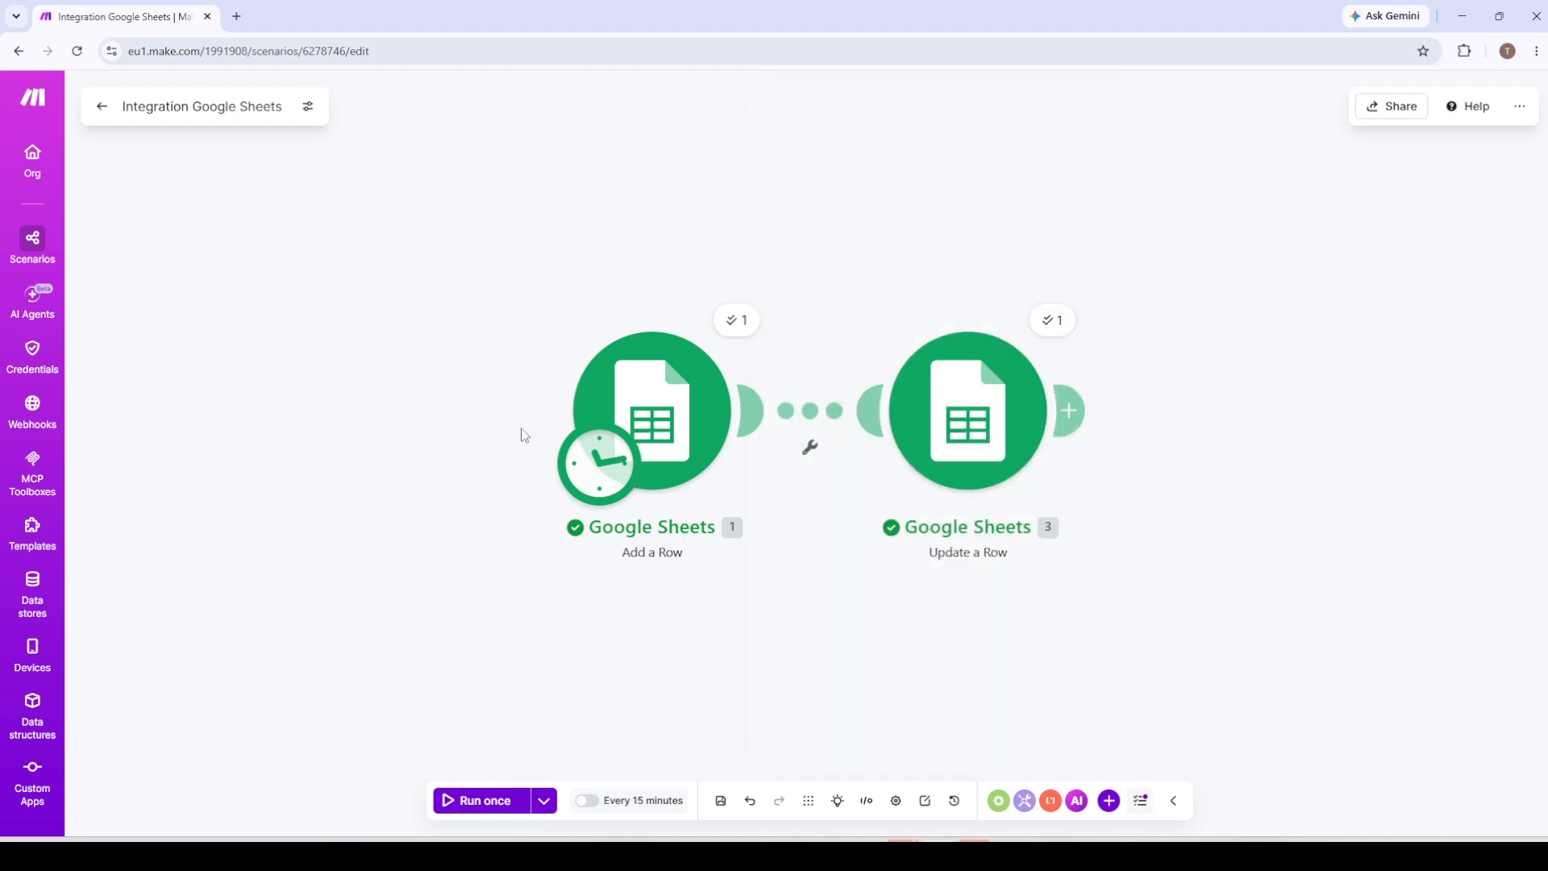
Review the Add a Row module's available actions and the column value fields in its settings
right_click(691, 440)
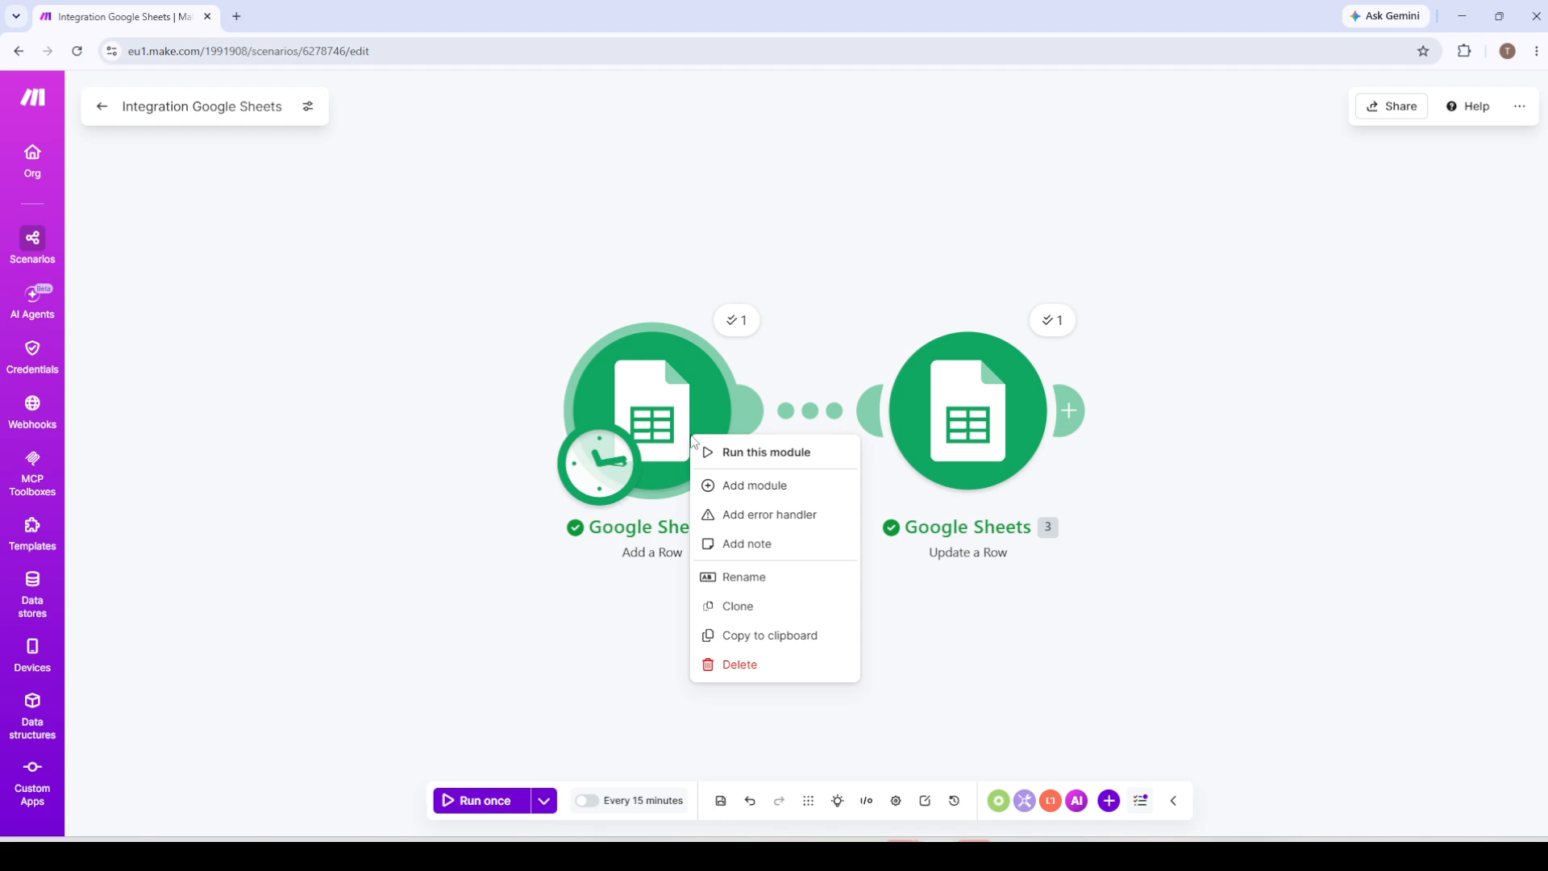
click(588, 360)
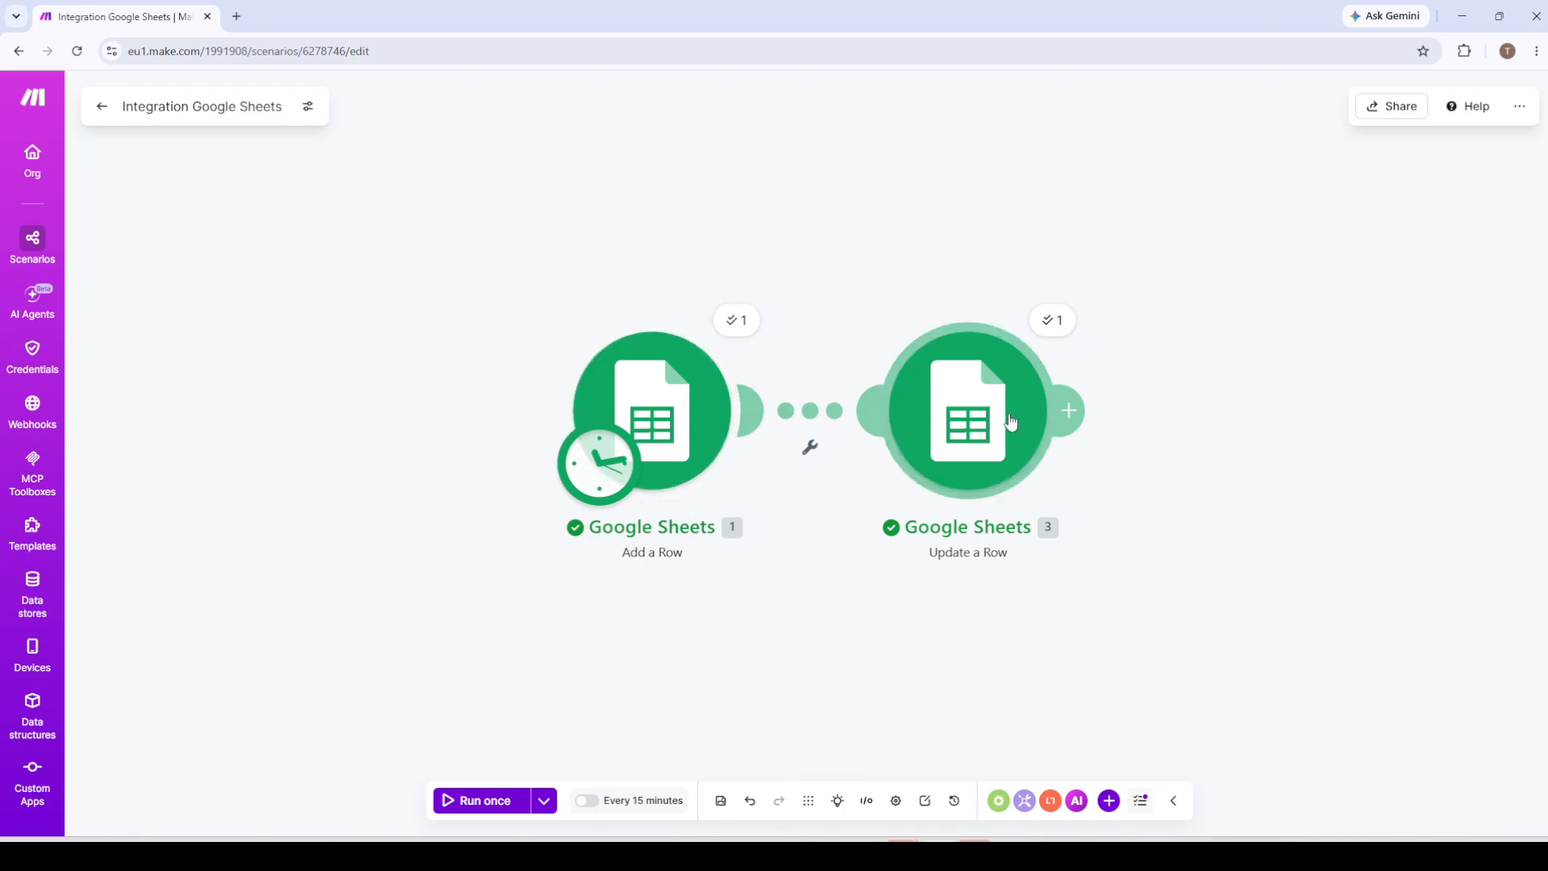
click(705, 410)
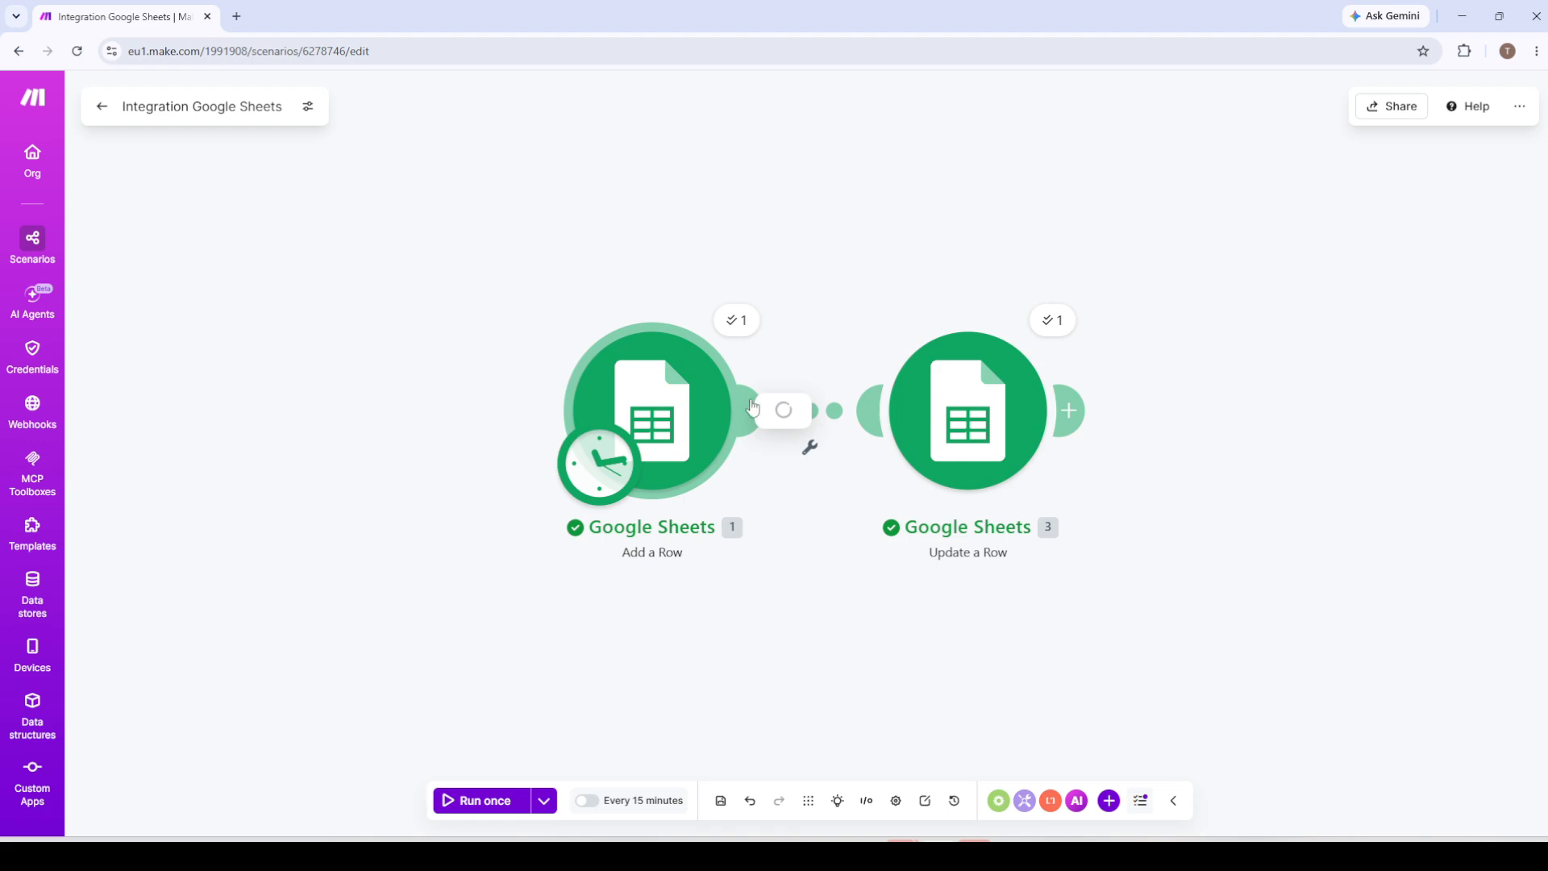
scroll(925, 614, down, 10)
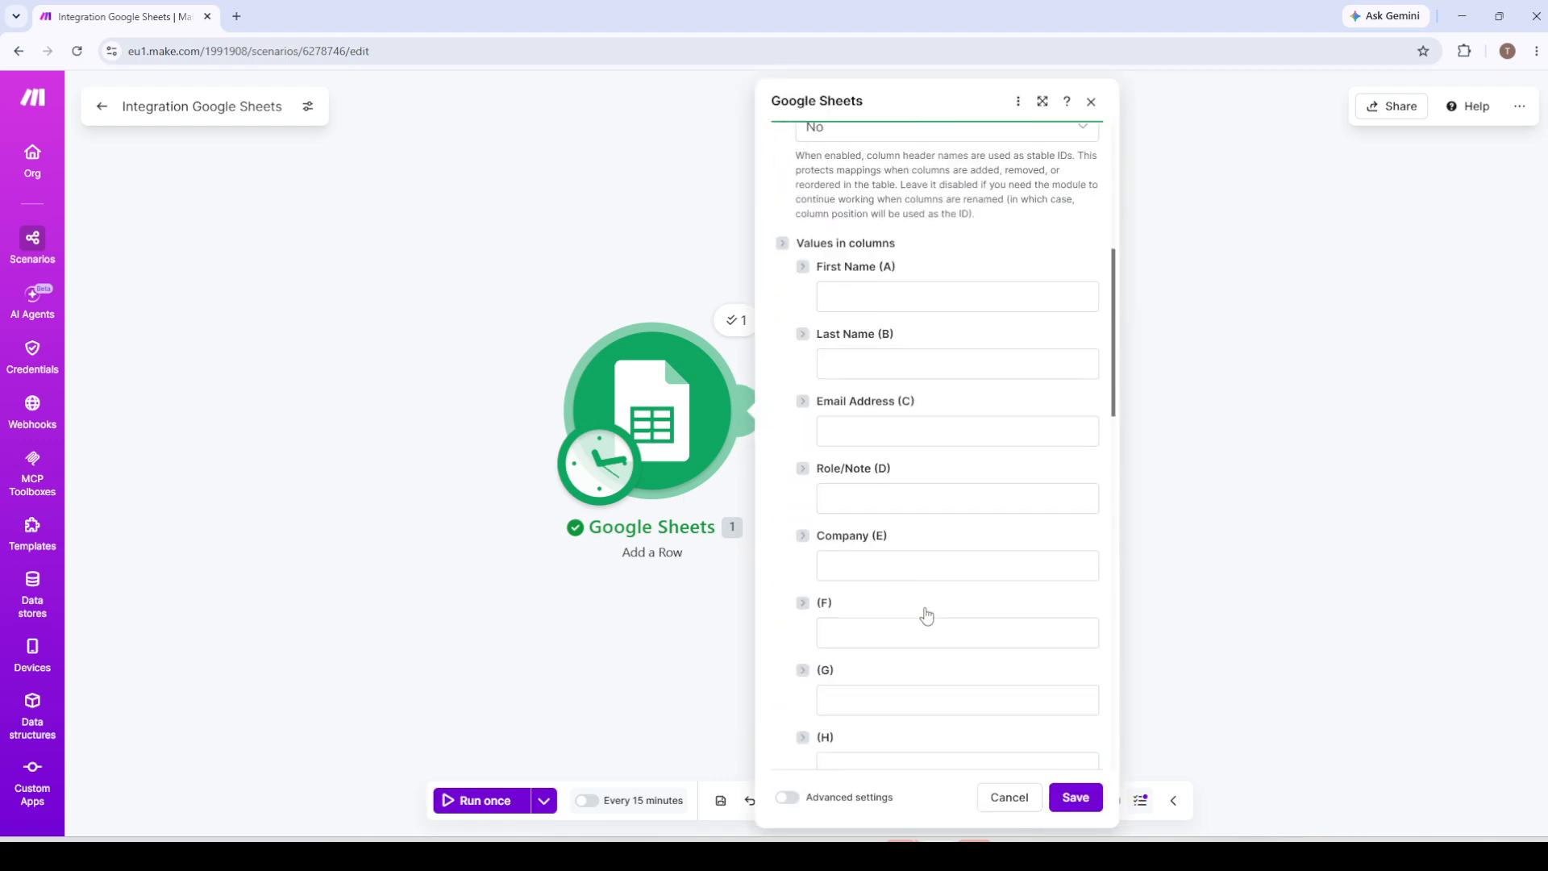
click(252, 487)
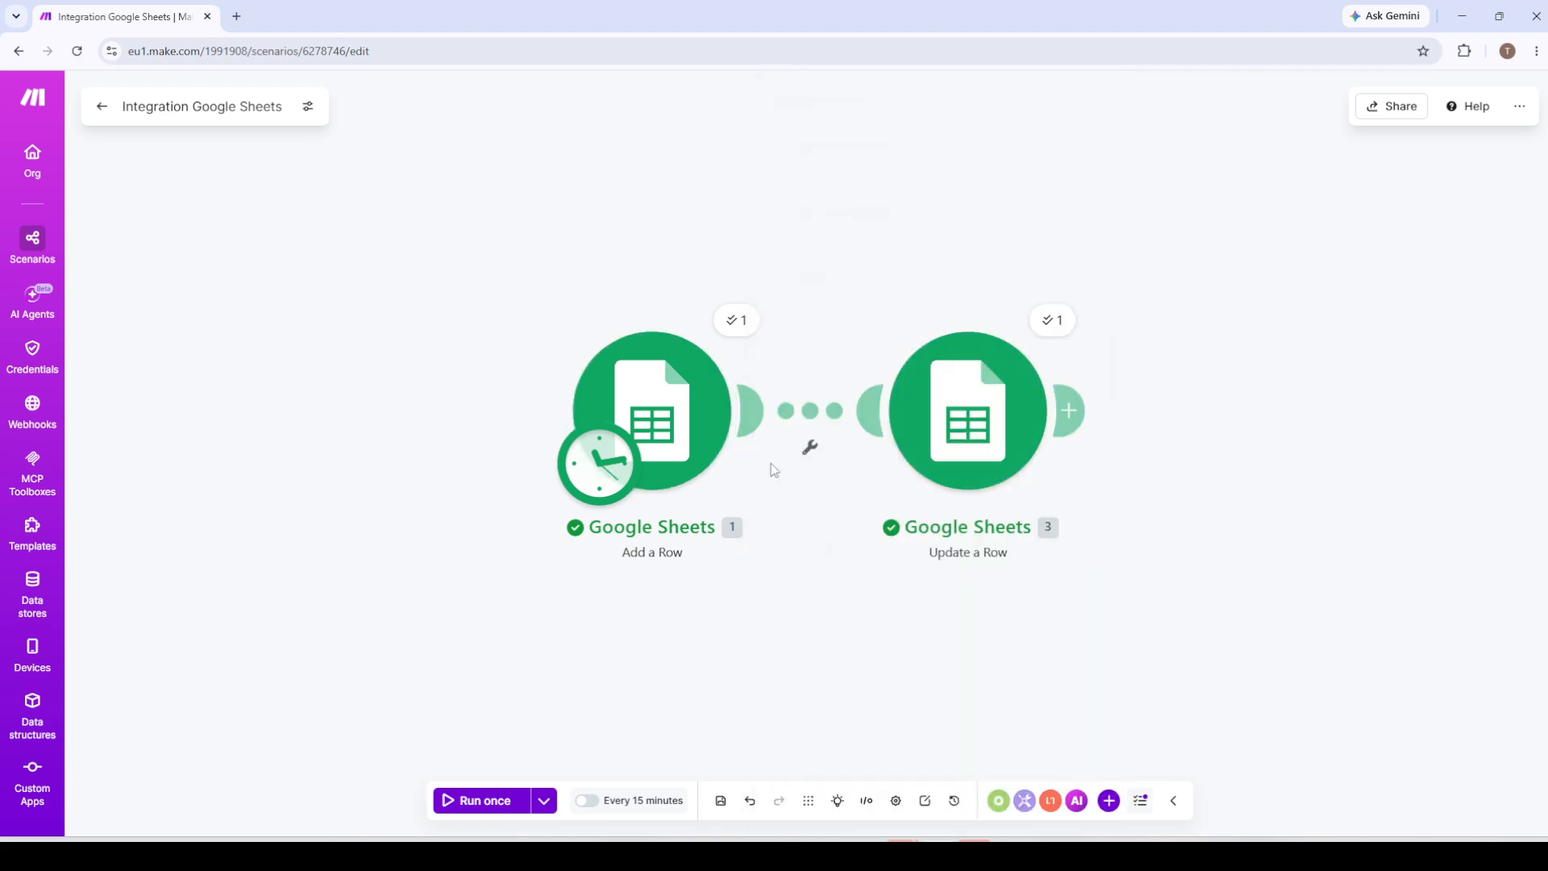
Examine the Update a Row module's column mappings and the mappable items offered for Last Name (E)
click(949, 444)
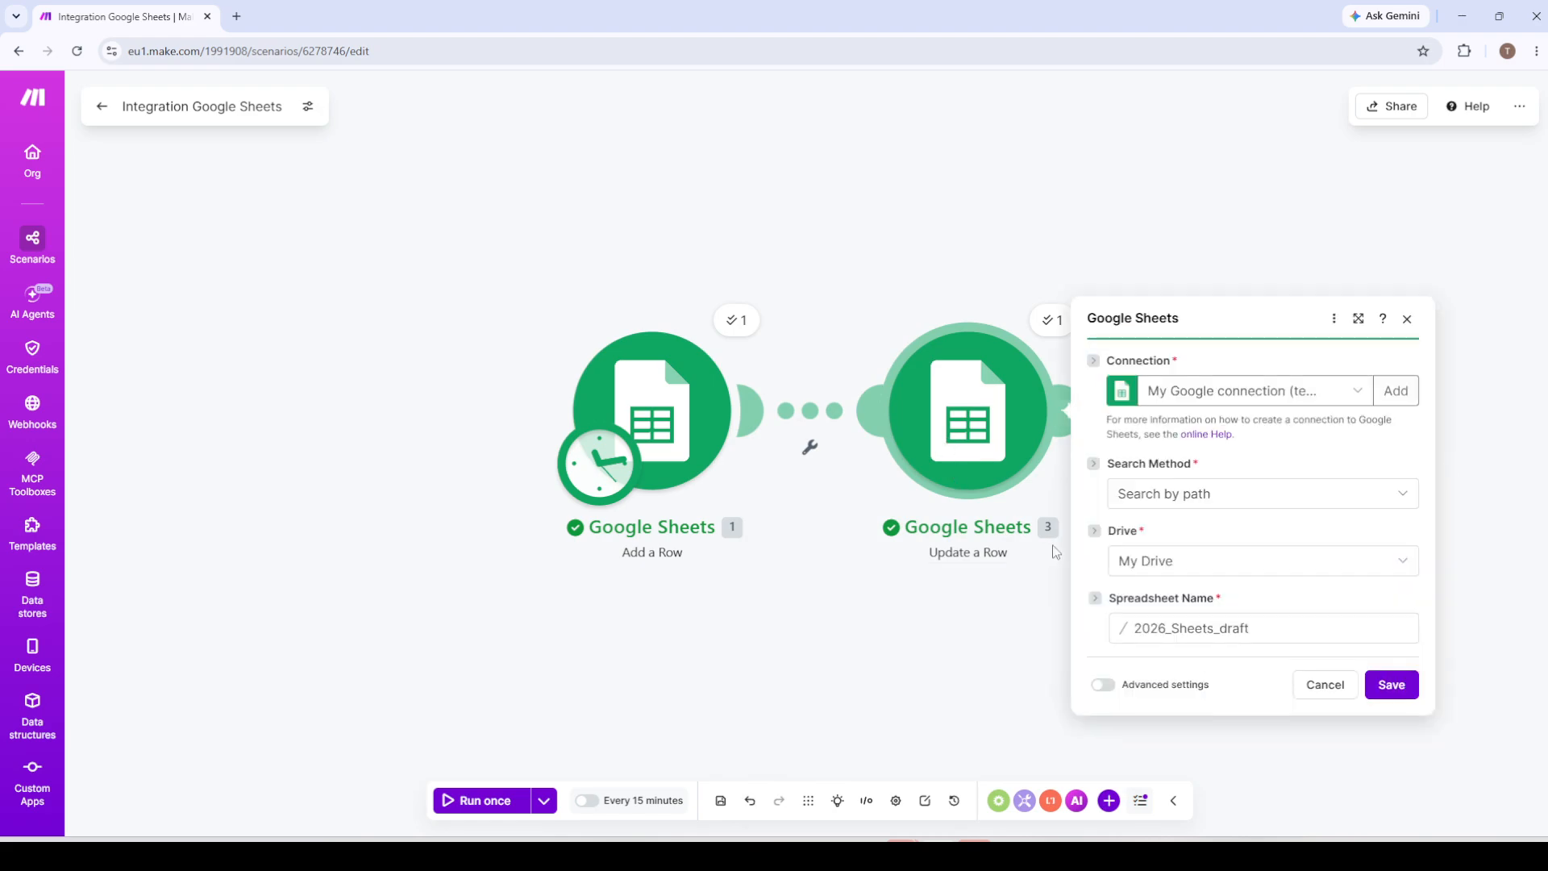
scroll(1261, 563, down, 9)
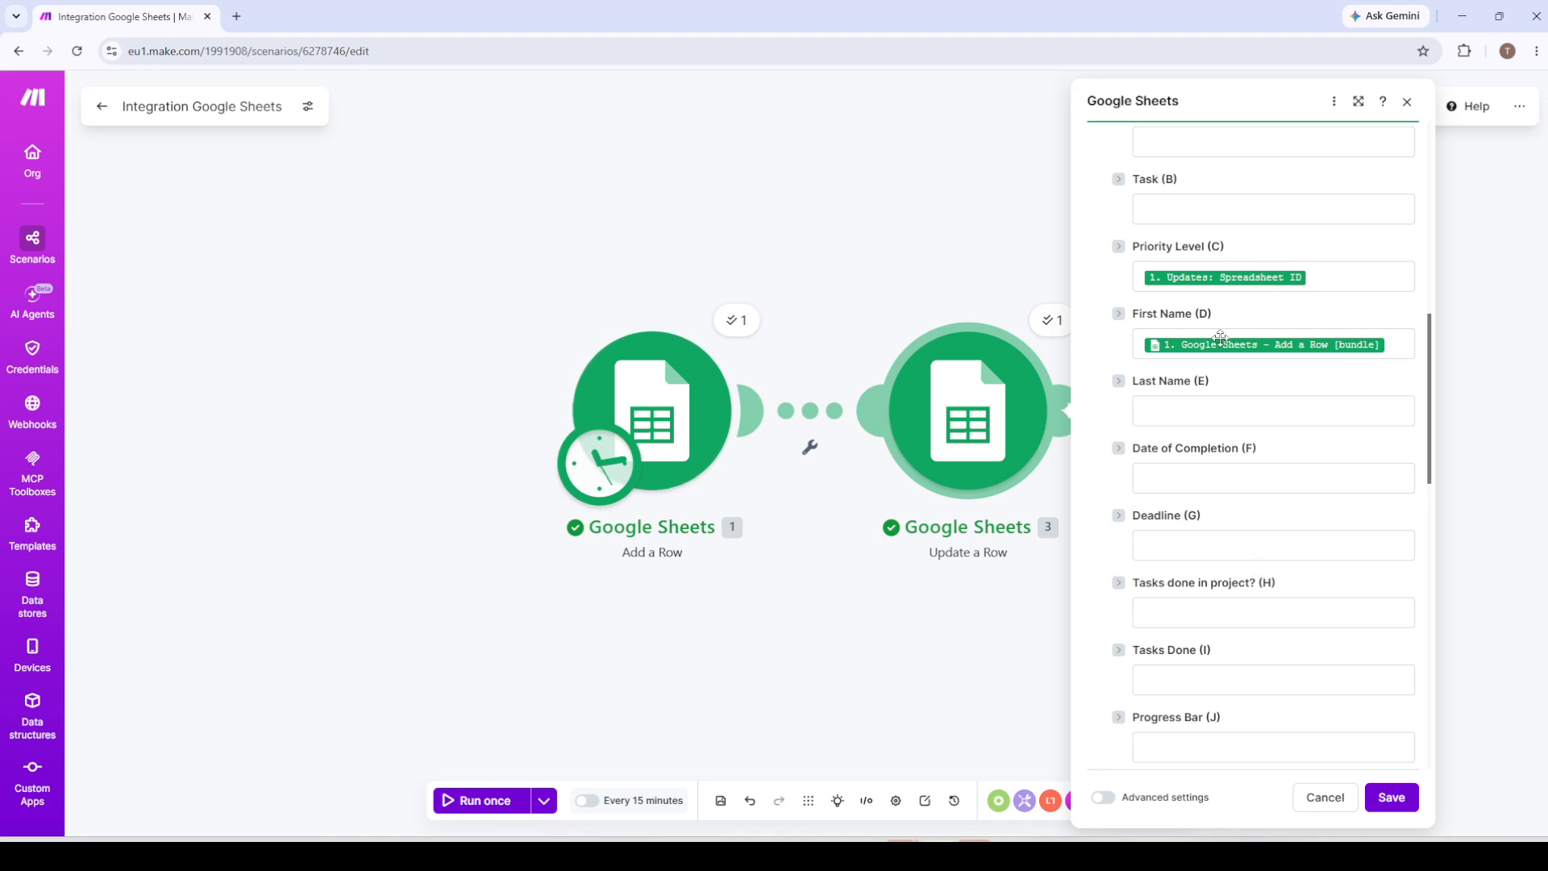
click(1196, 410)
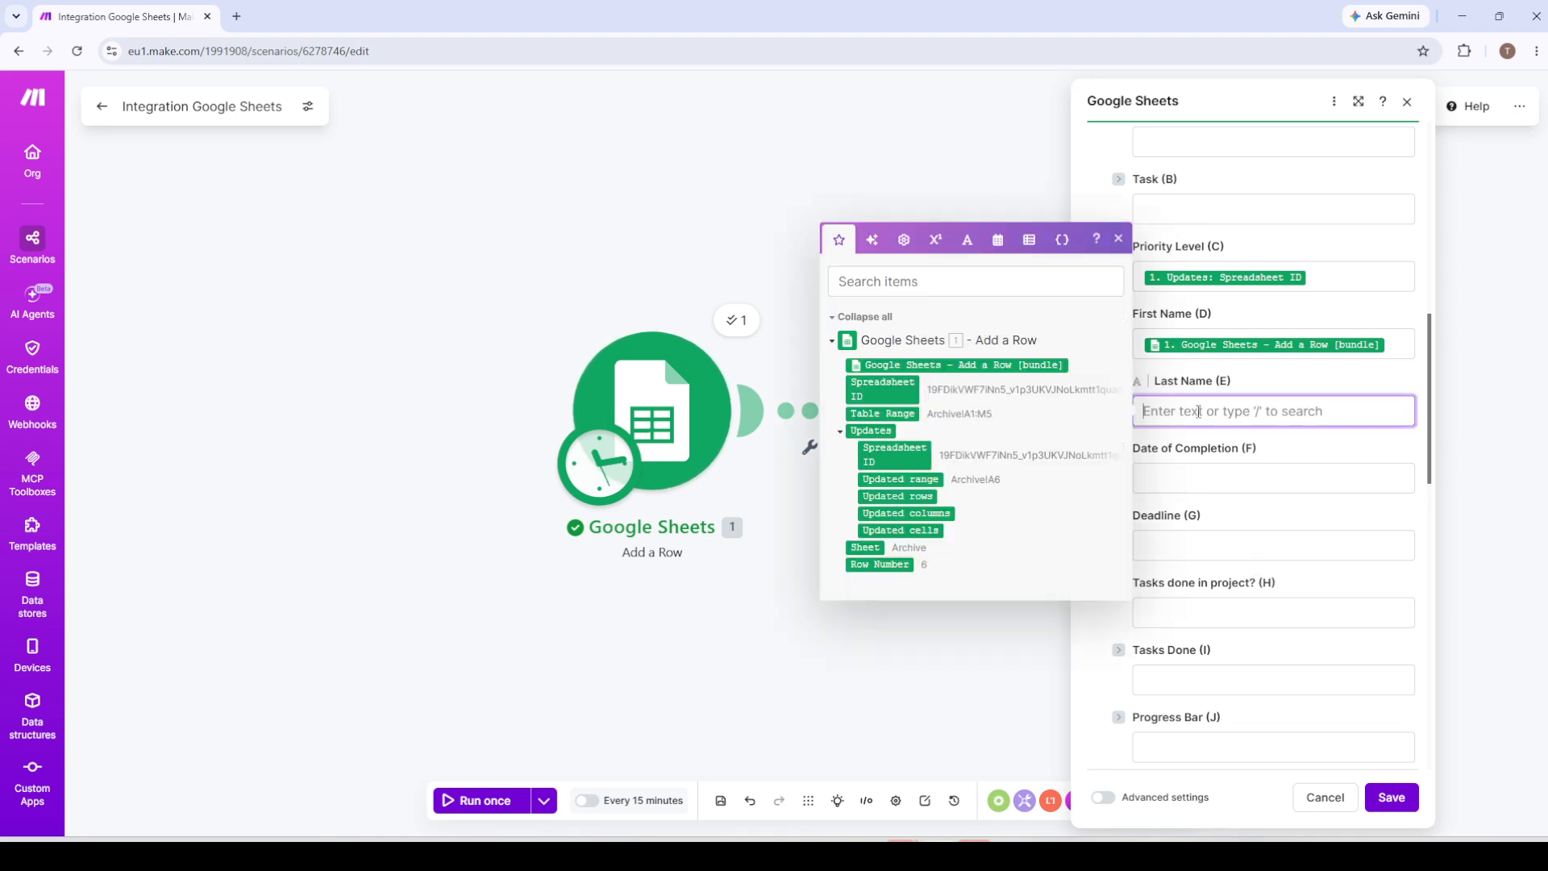
click(435, 261)
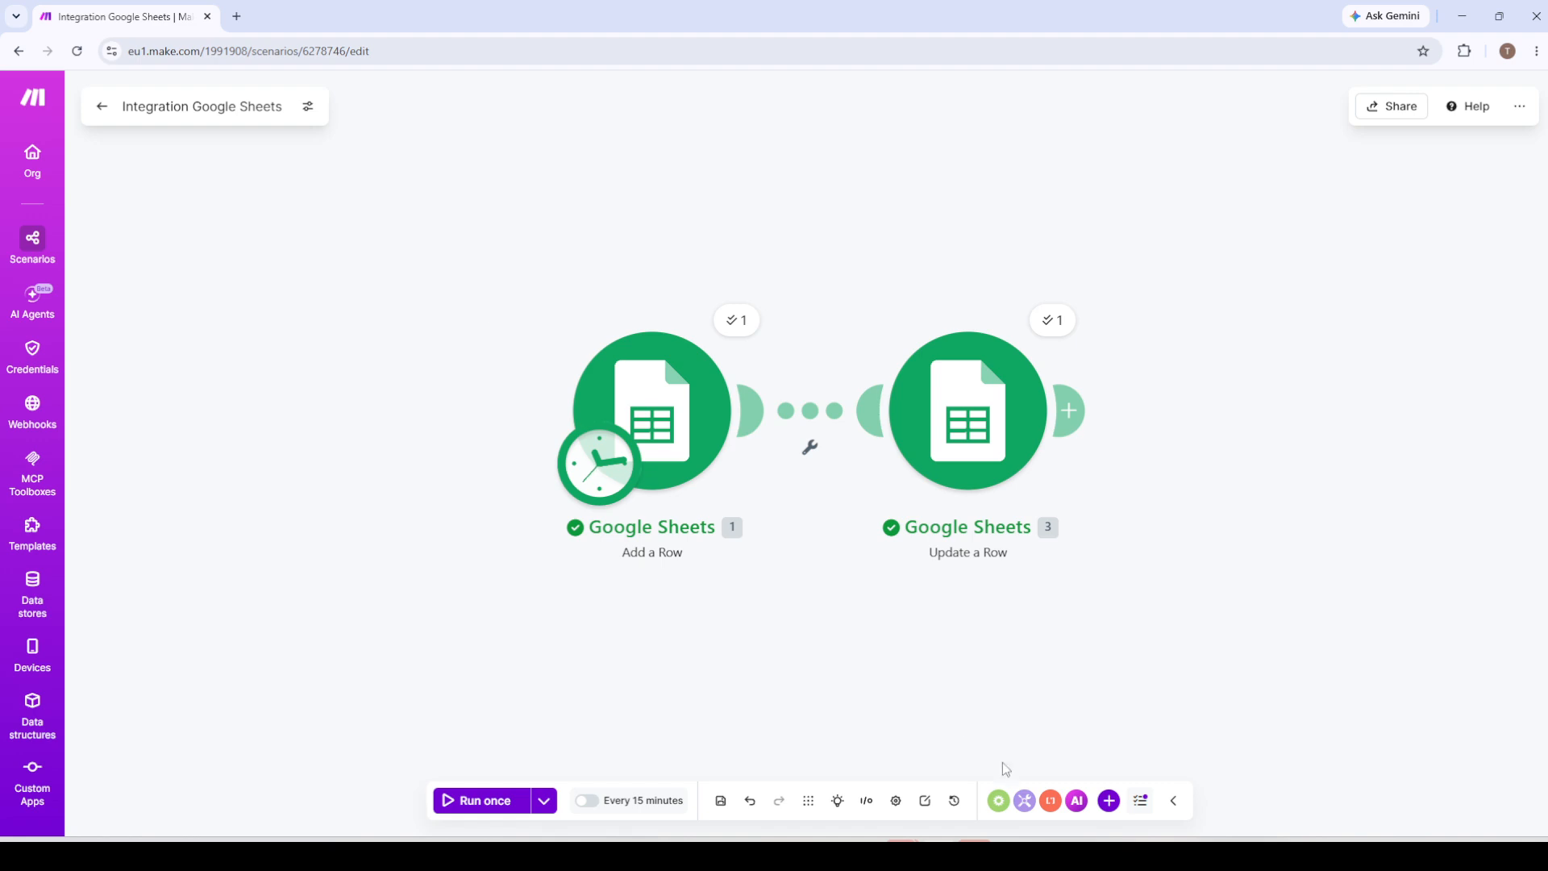
Preview the June 22, 2026 9:40 AM version from the scenario's version history in the enlarged view
click(954, 800)
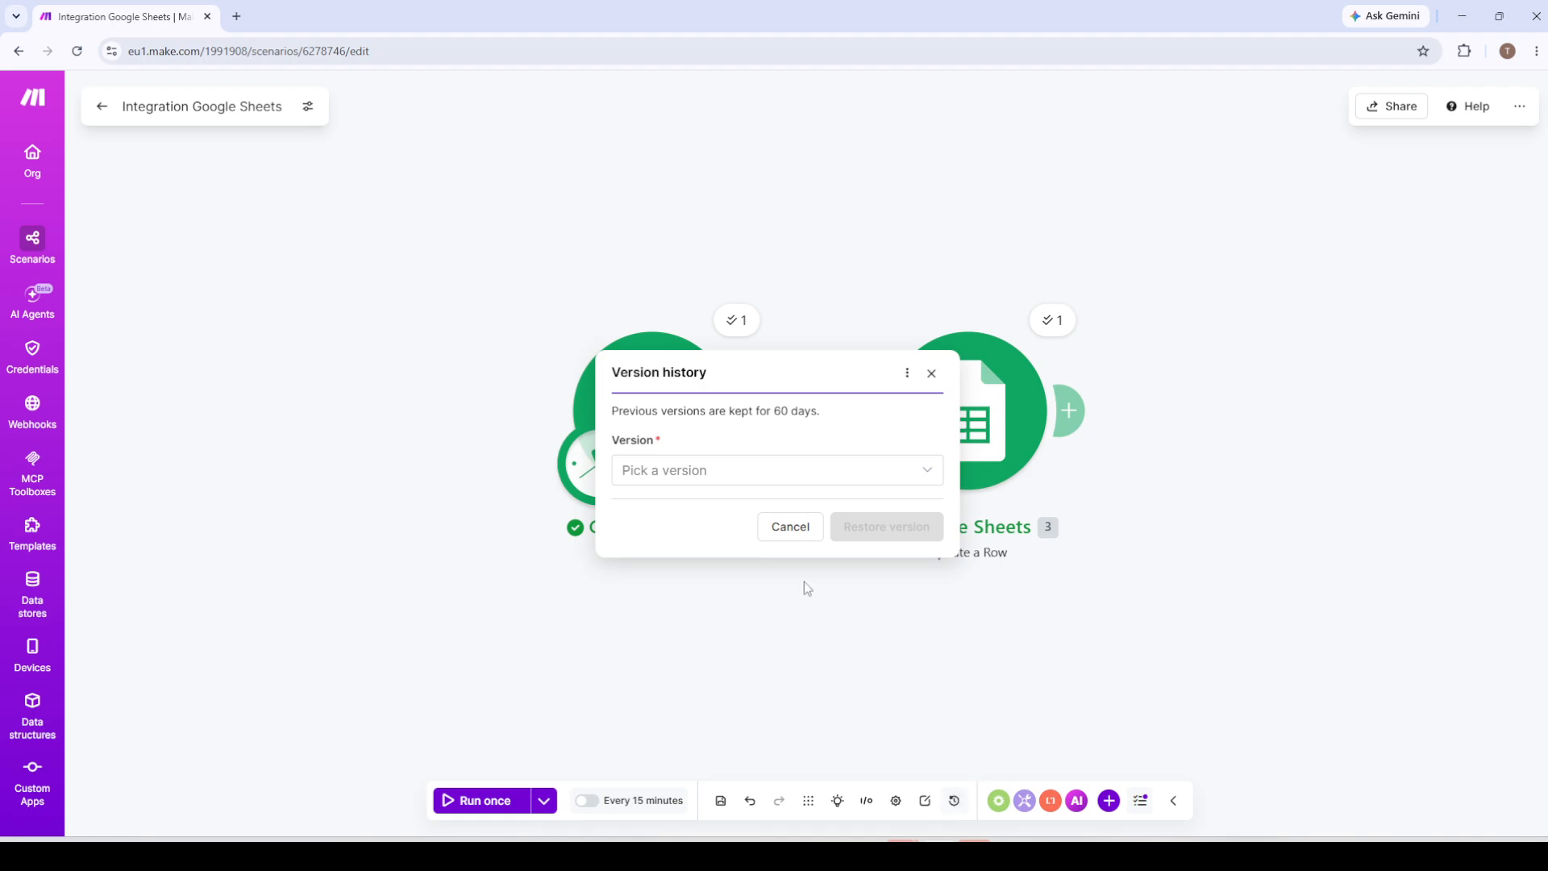
click(706, 473)
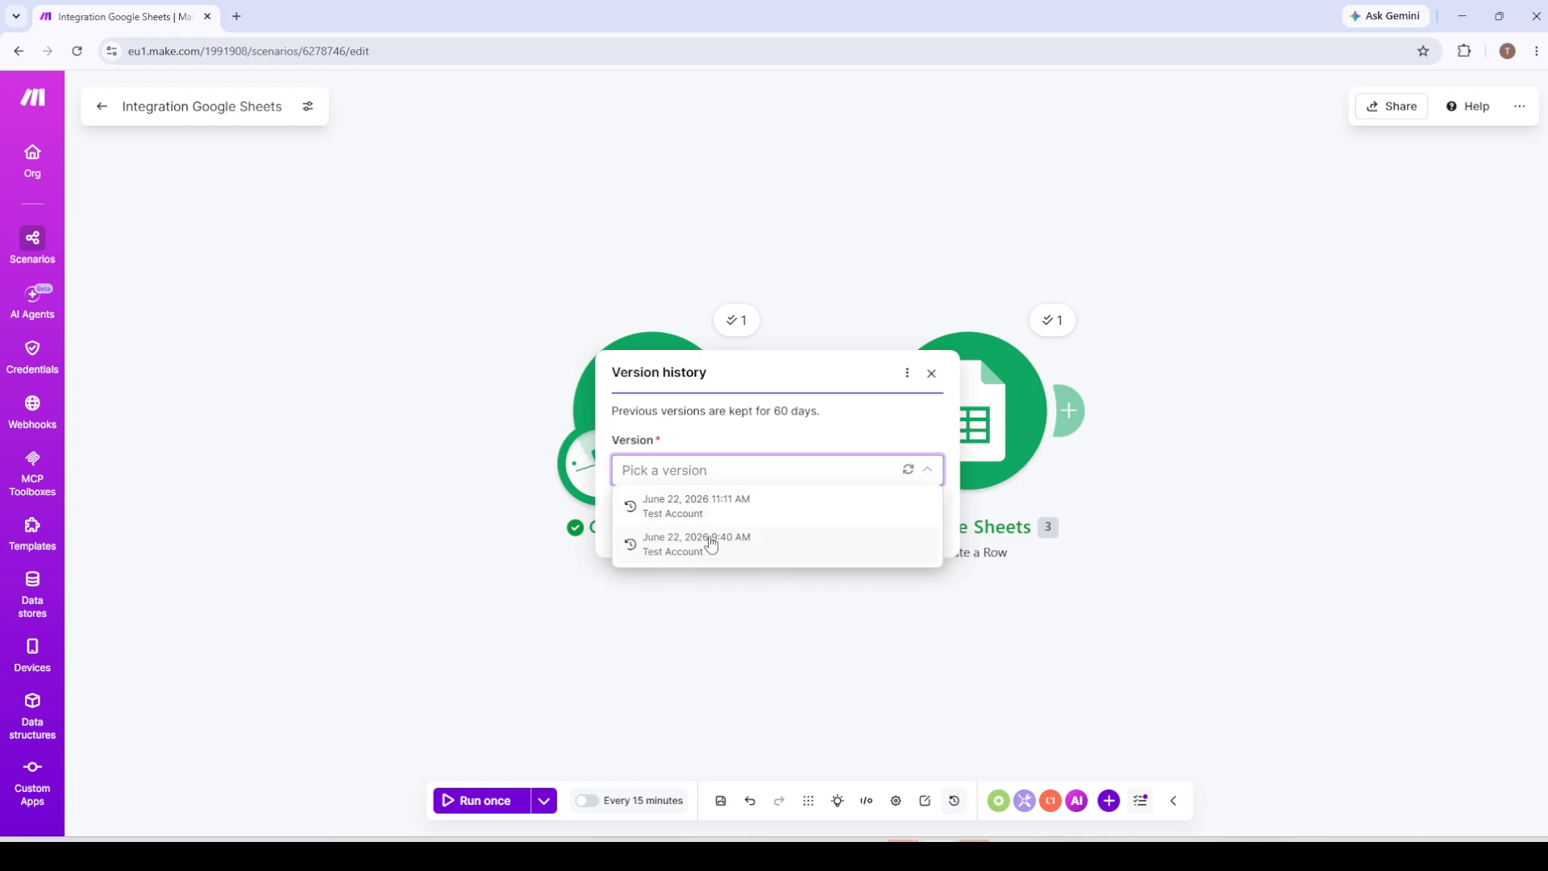
click(708, 544)
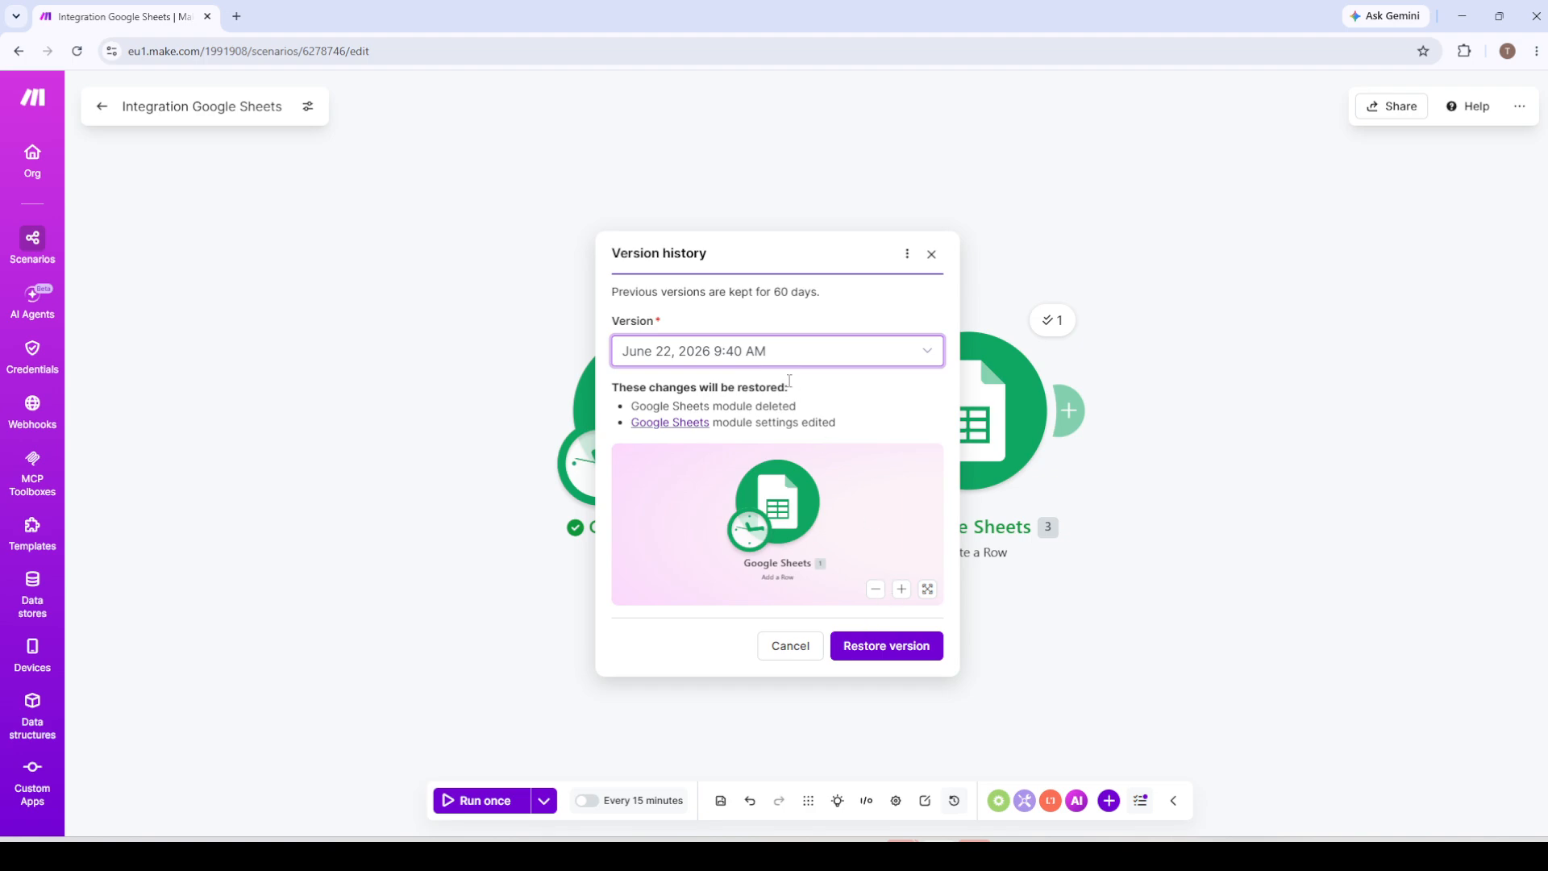
click(927, 590)
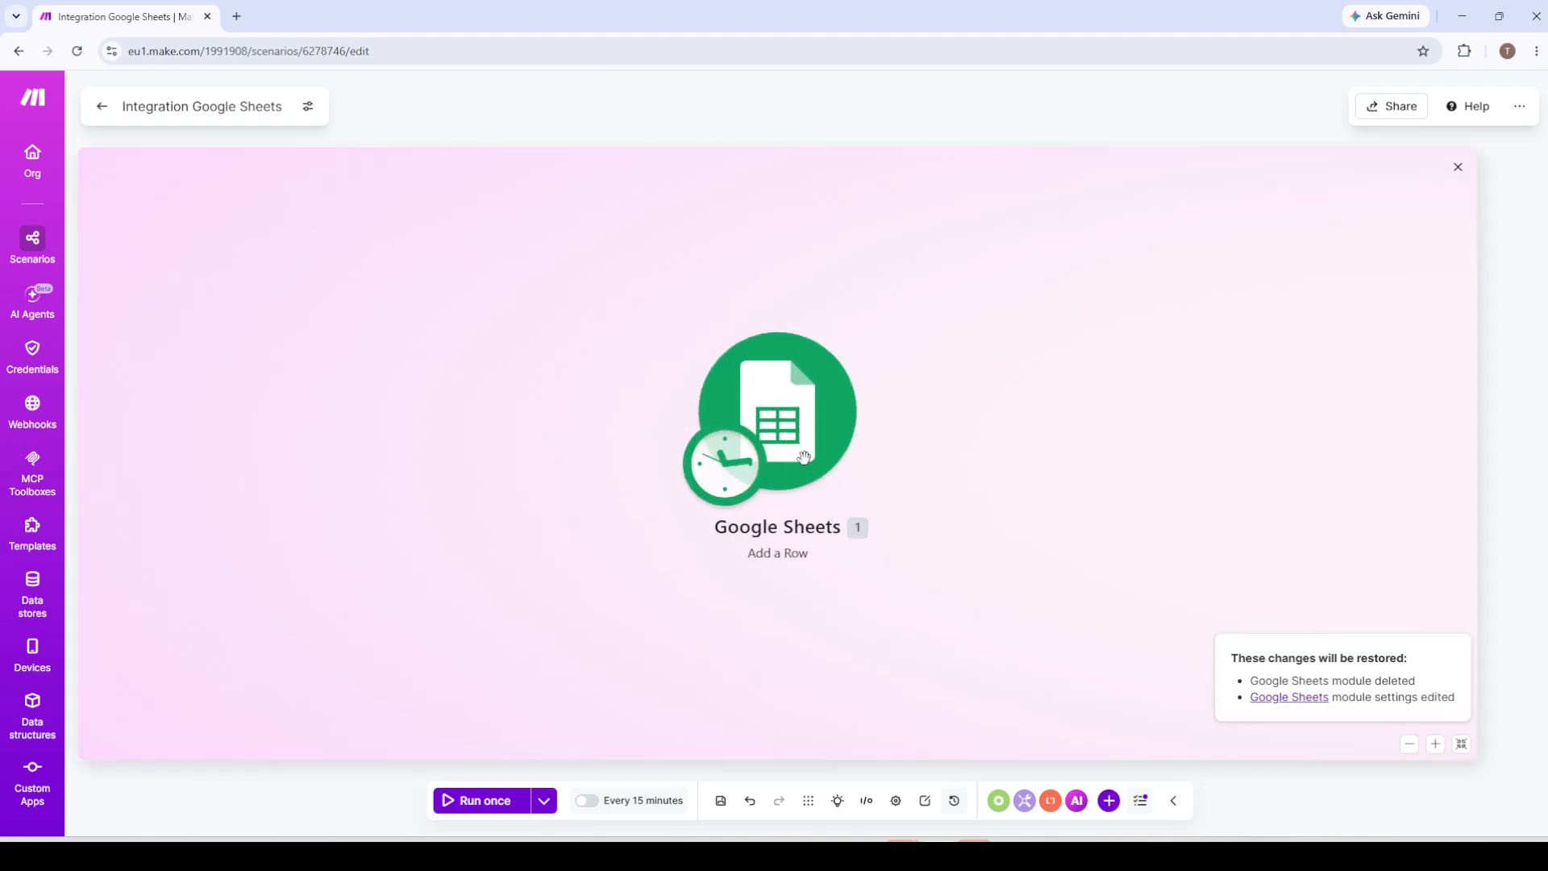
click(1459, 170)
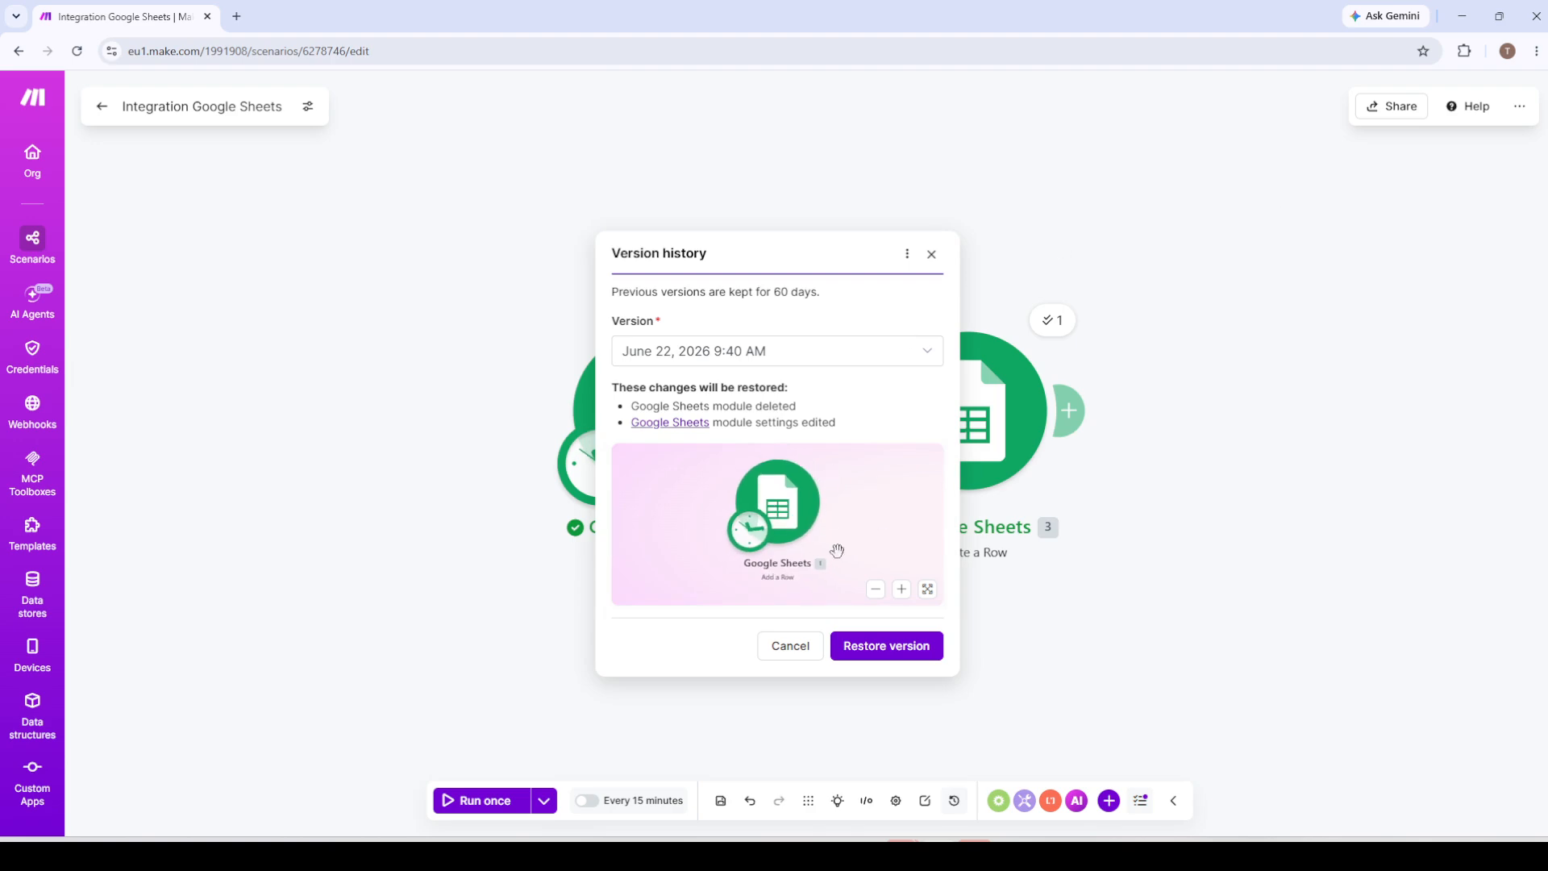
Preview the June 22, 2026 11:11 AM version in the enlarged view and close the version history without restoring
click(717, 351)
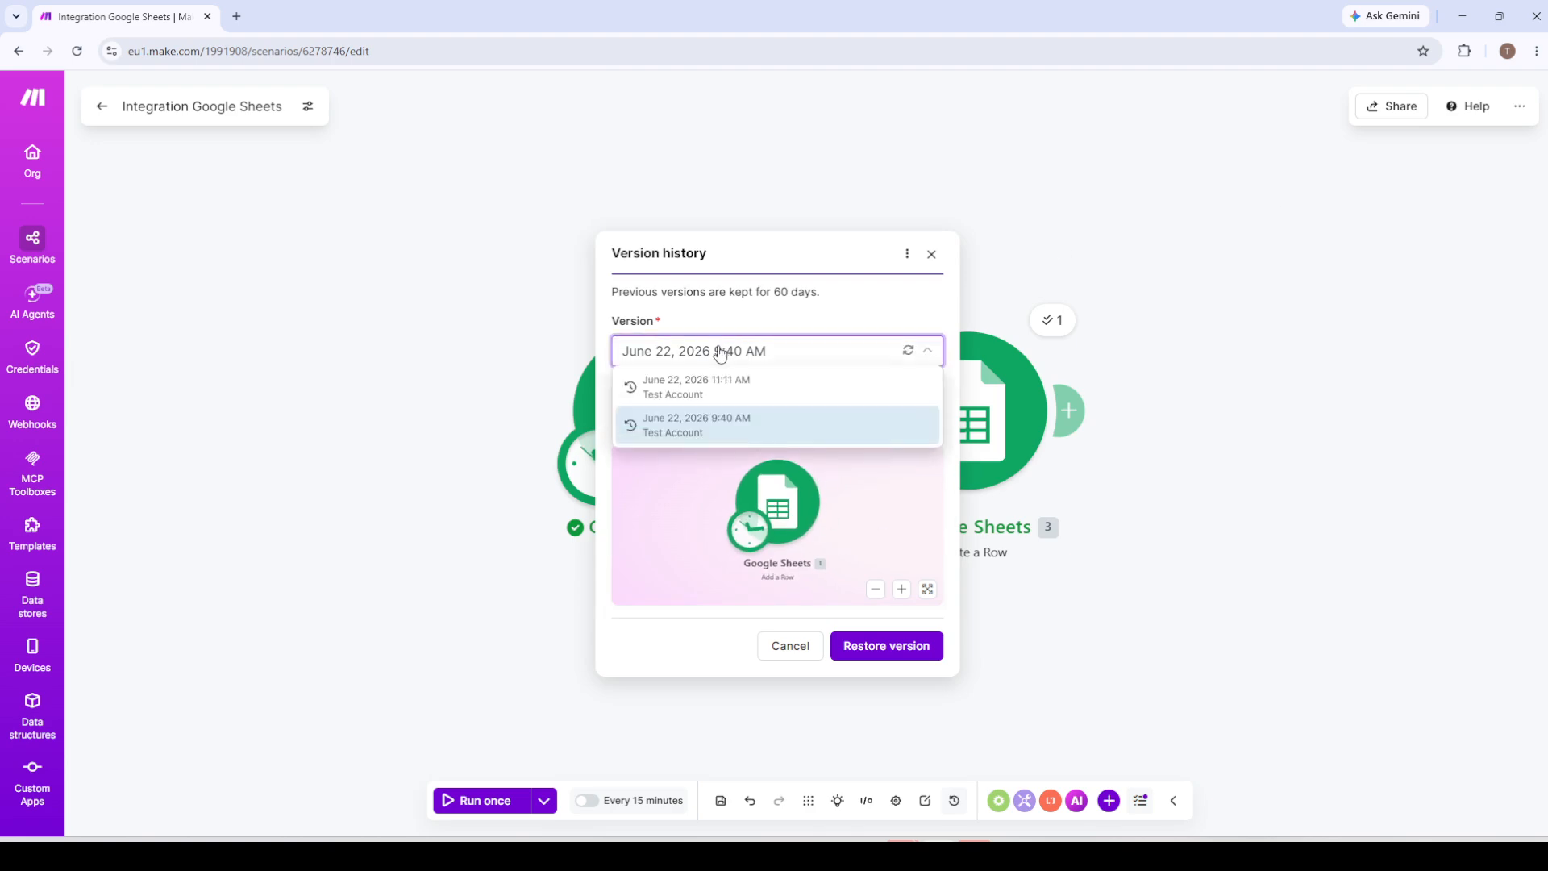
click(713, 395)
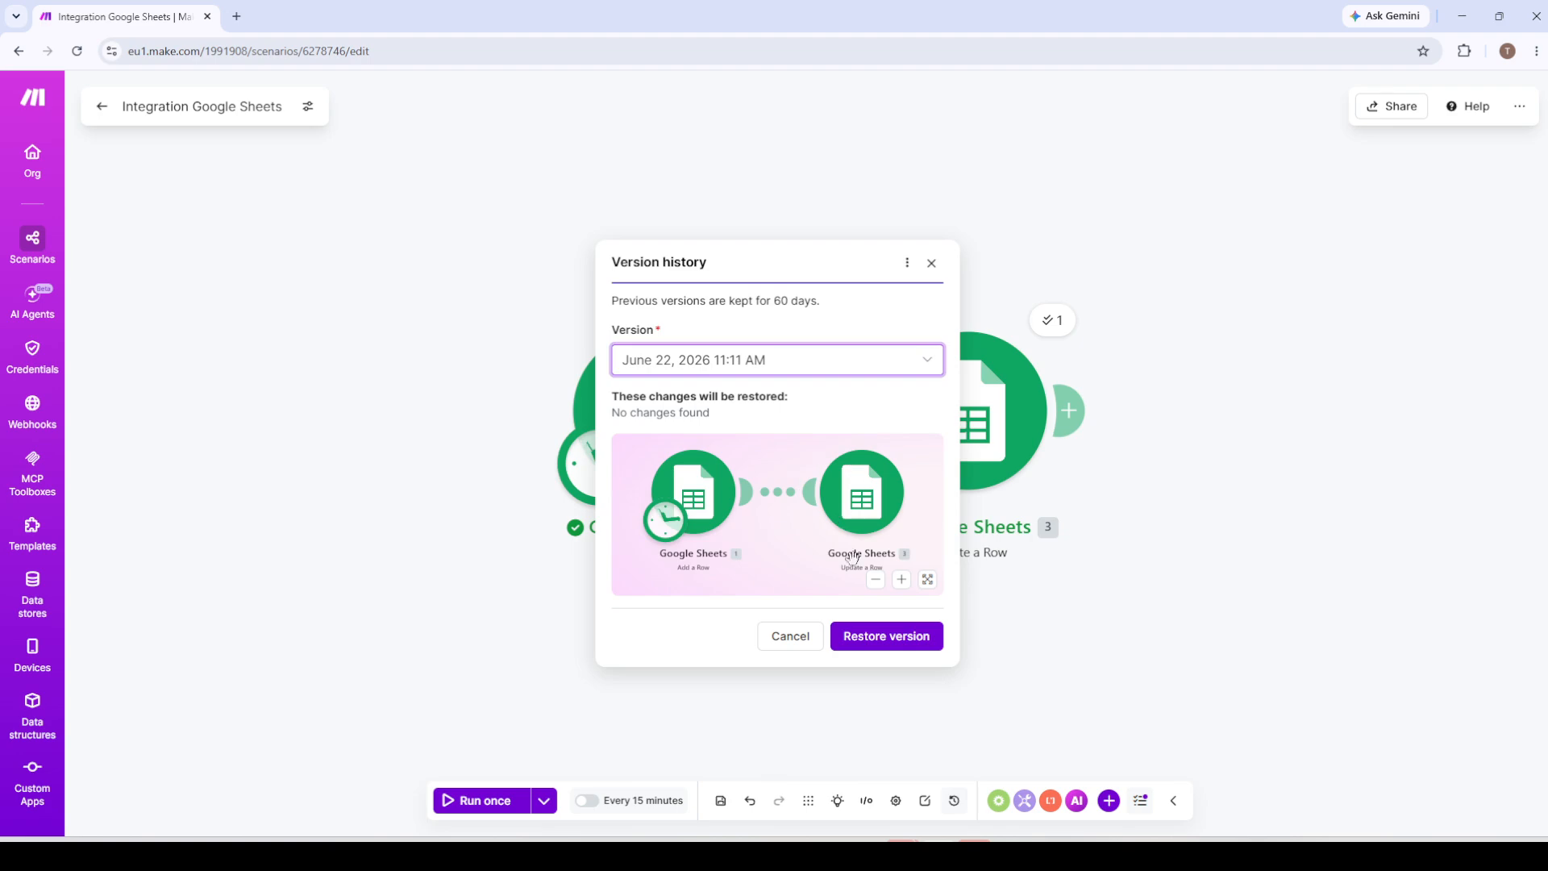
click(927, 579)
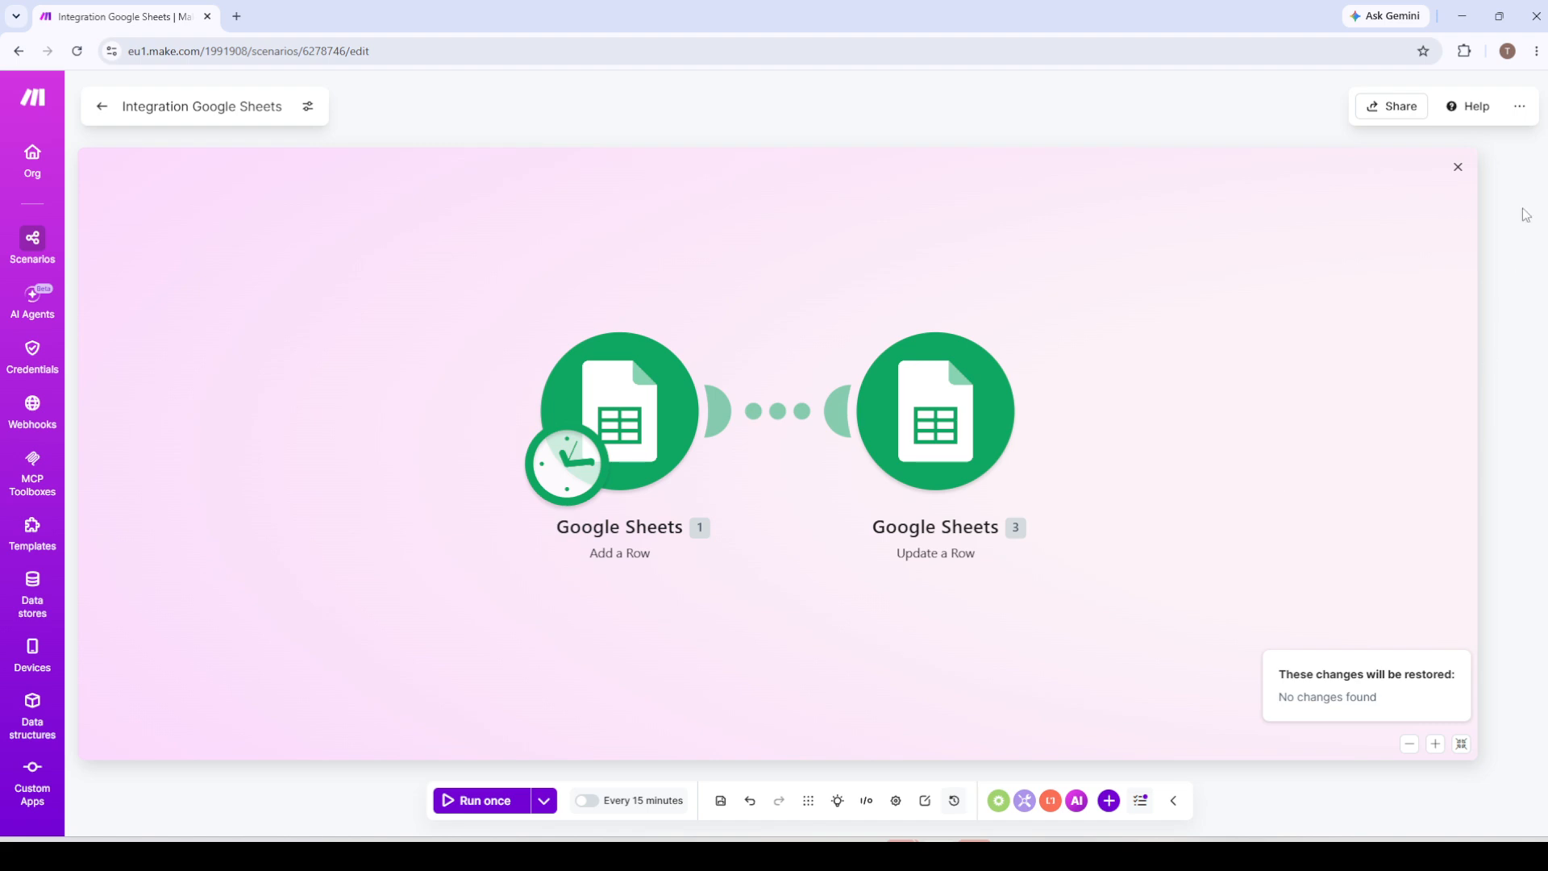
click(1457, 167)
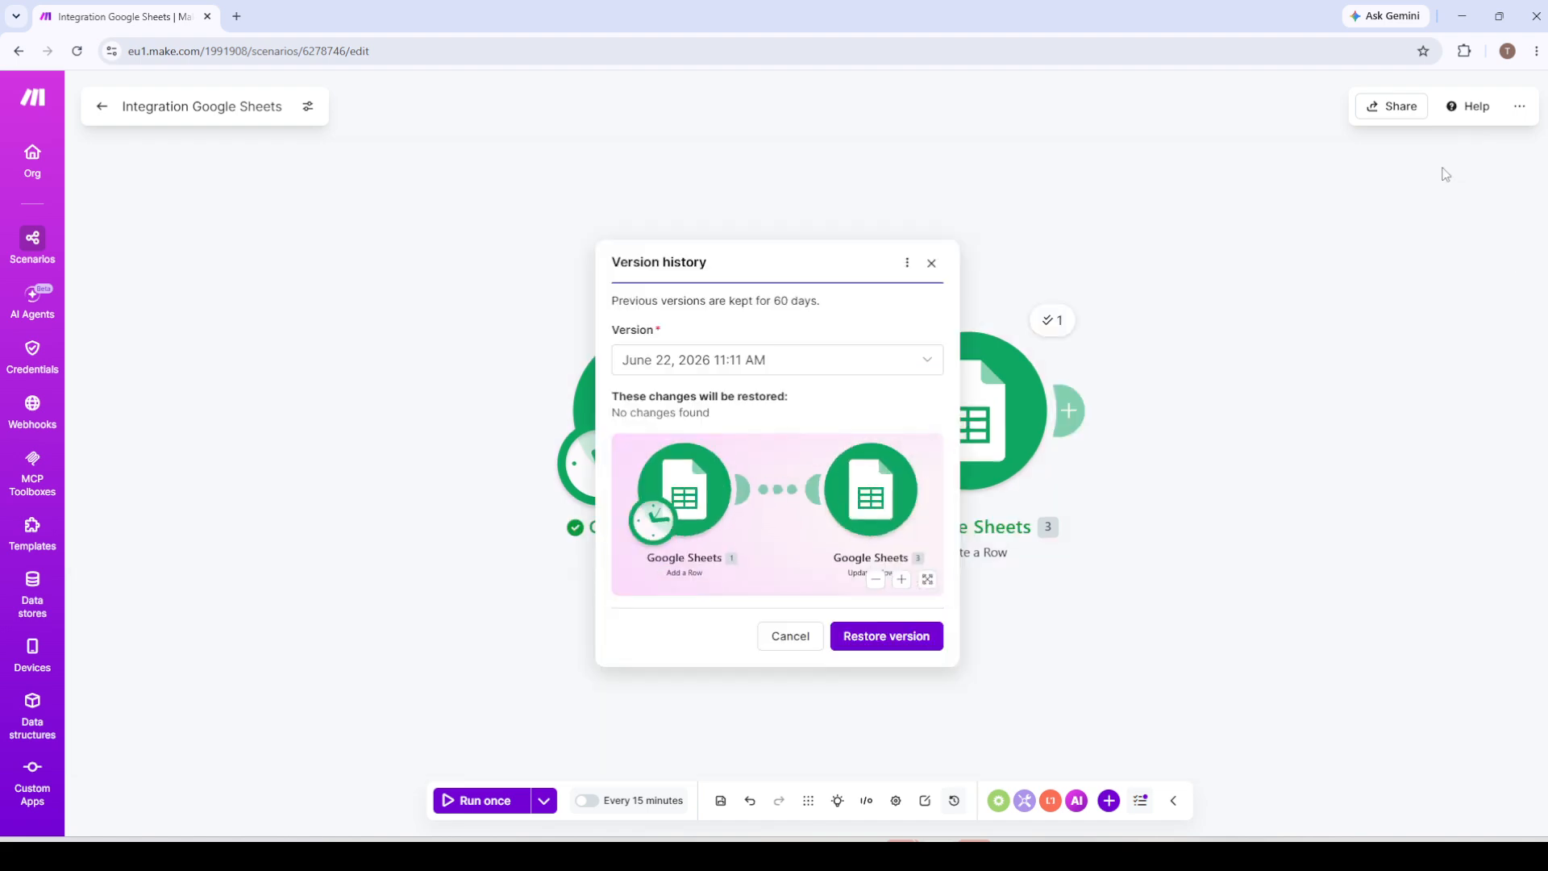
click(932, 263)
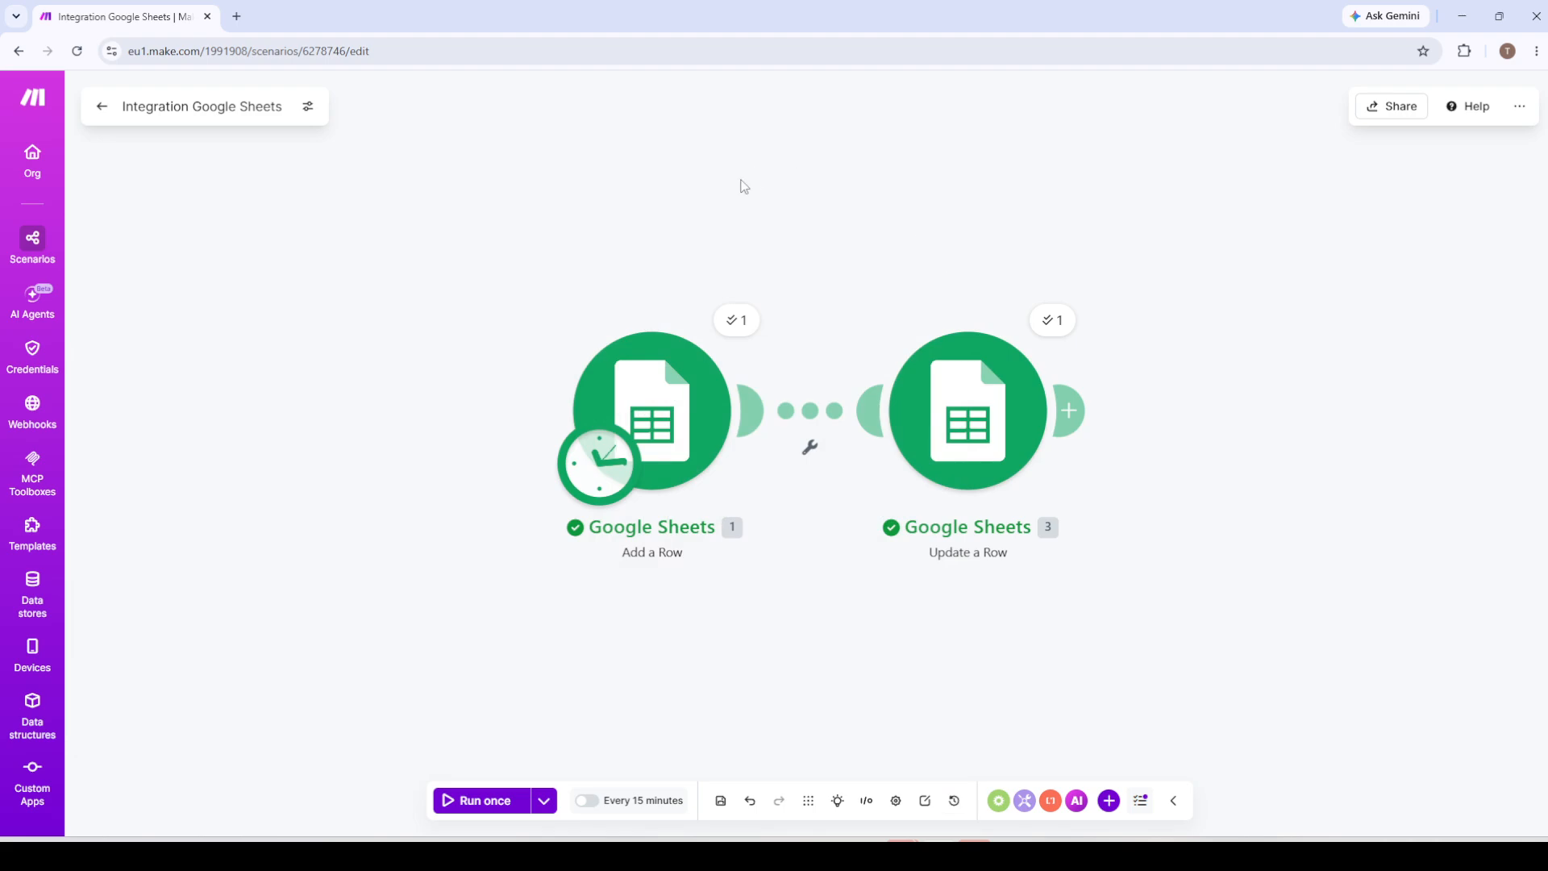